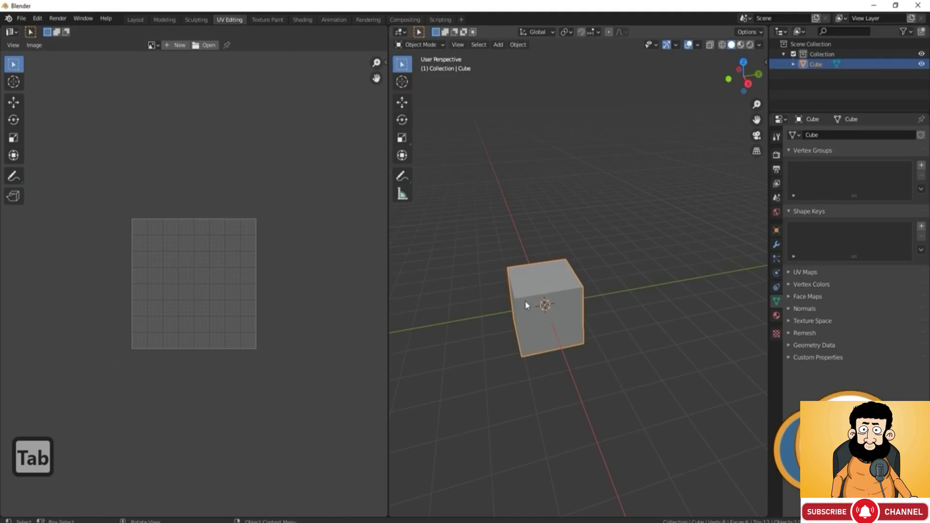
Duplicate the cube and move the copy along the Y axis, clear of the original
key("shift+d")
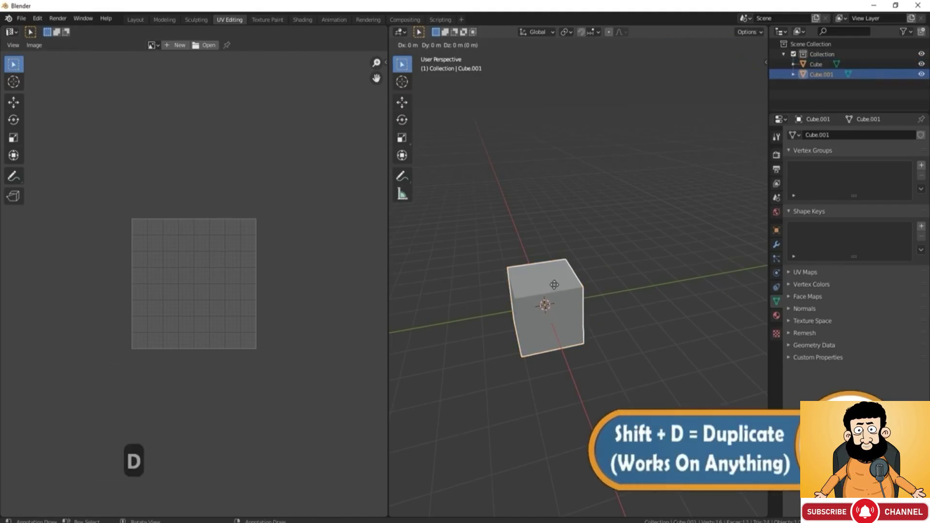
key("Return")
right_click(555, 289)
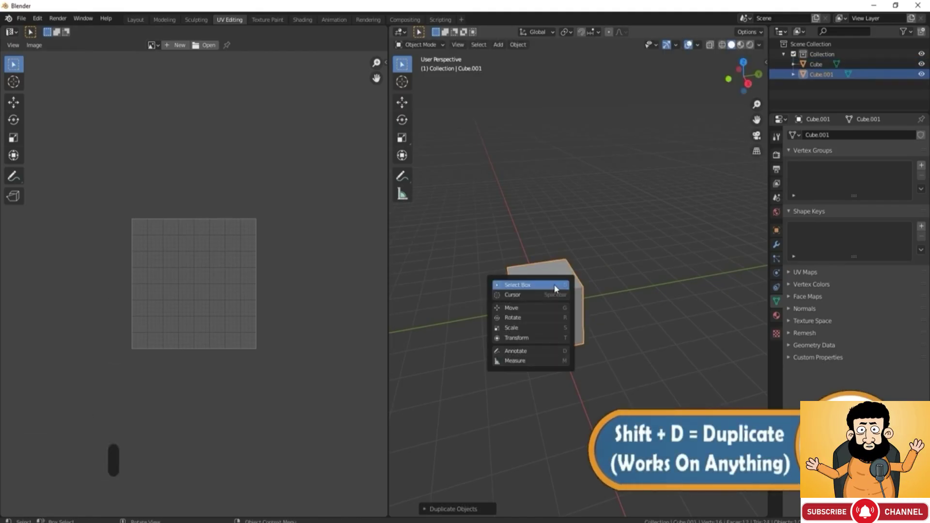
left_click(512, 312)
left_click_drag(556, 309, 678, 288)
middle_click_drag(679, 287, 579, 302, "shift")
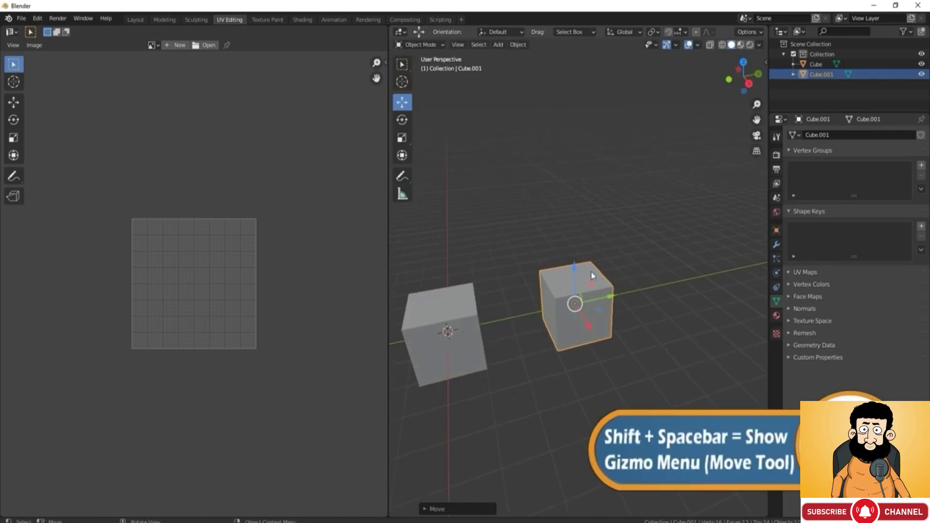
Raise the duplicated cube's top face along Z in Edit Mode to form a tall box
key("Tab")
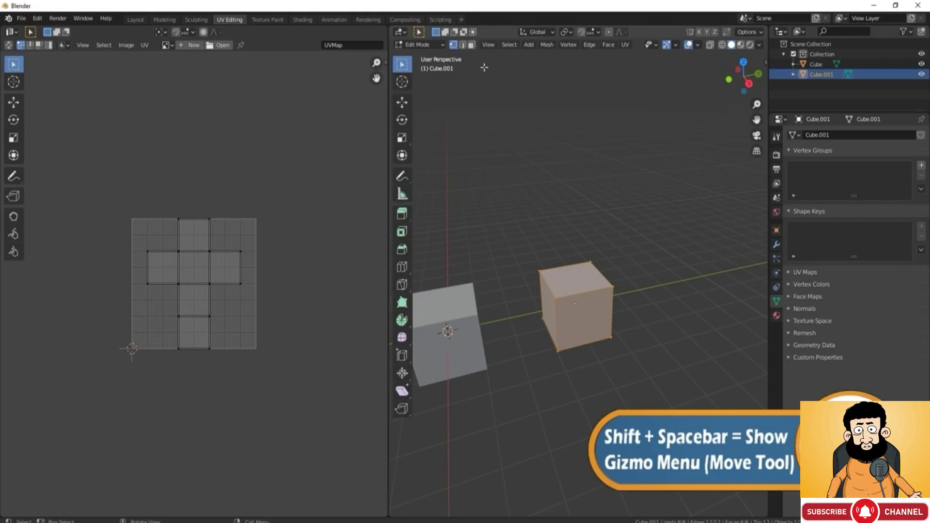
left_click(471, 45)
left_click(566, 288)
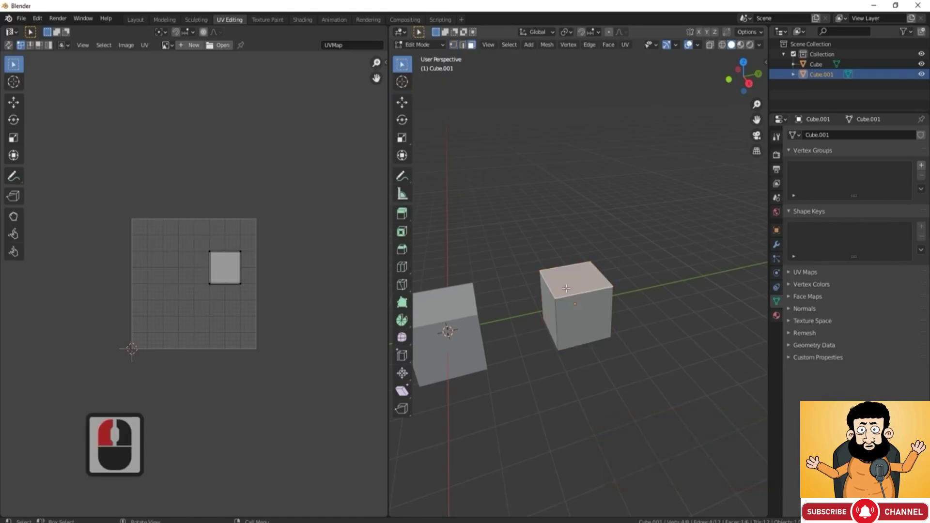
key("shift+space")
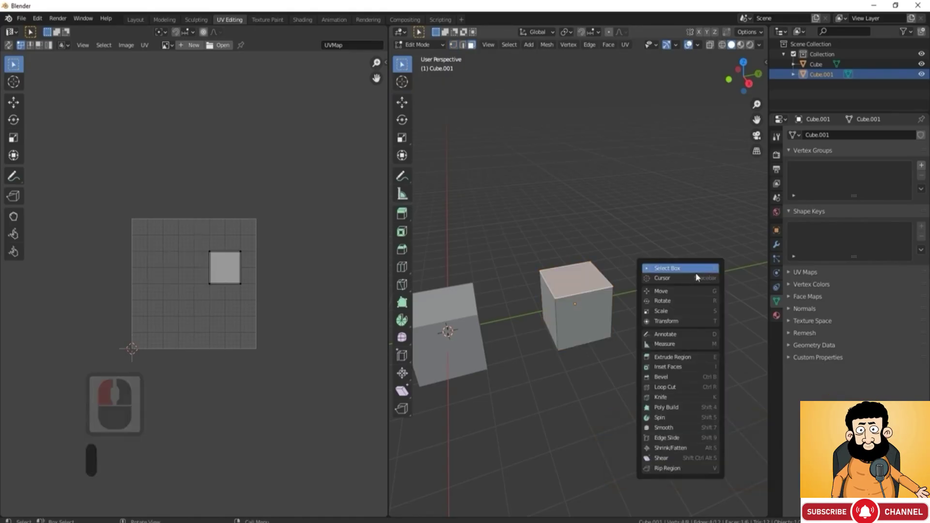
left_click(678, 293)
left_click_drag(578, 242, 603, 172)
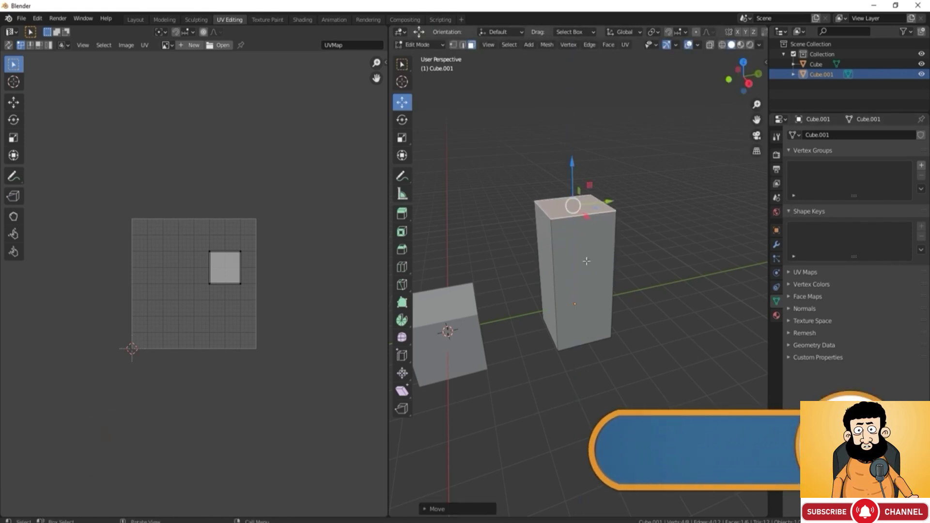
Select all linked faces of the tall box and unwrap them without marking any seams
key("l")
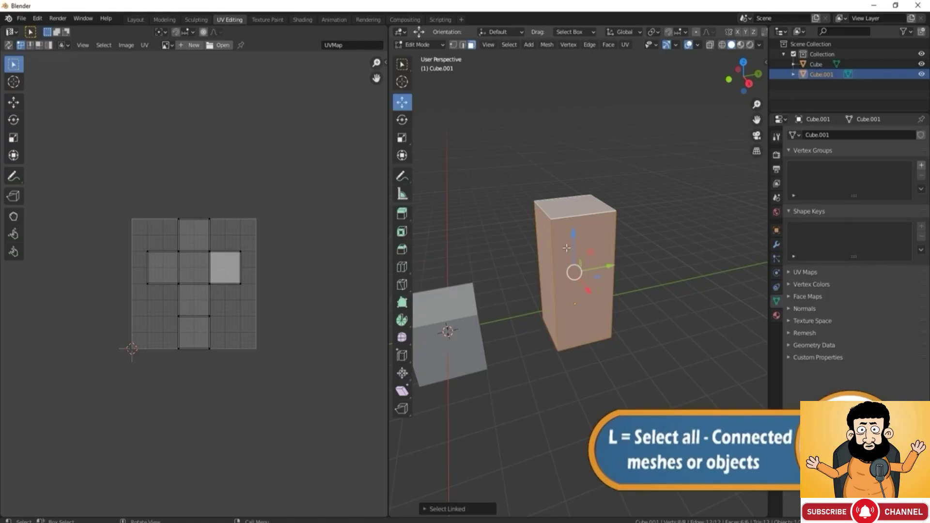
key("u")
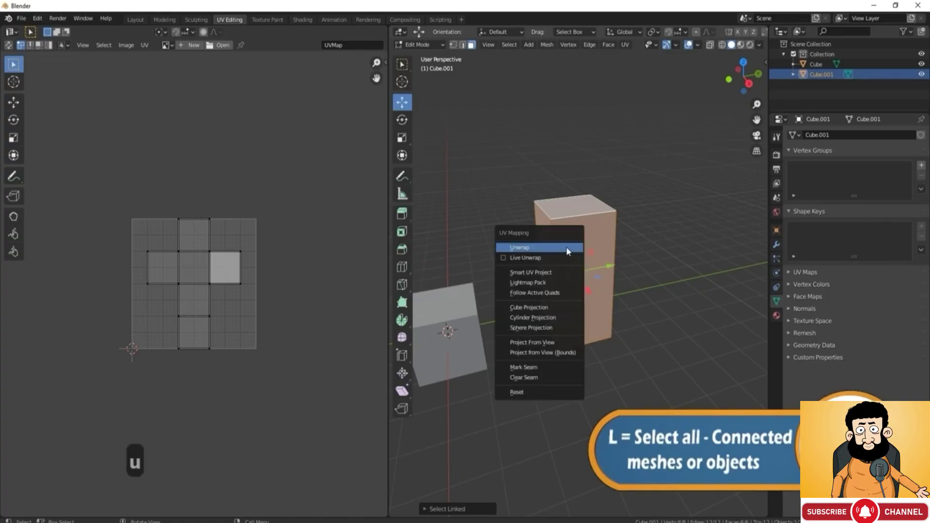
left_click(567, 250)
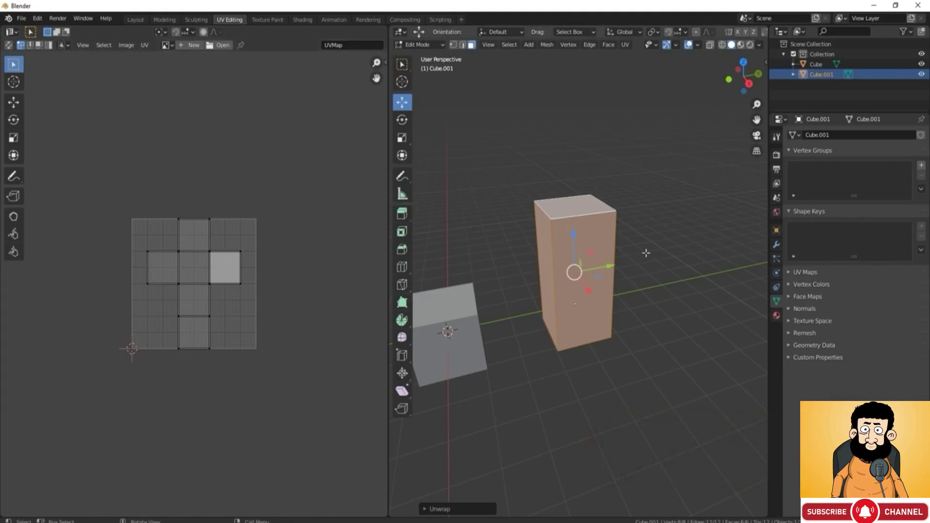
Mark seams around the top and bottom faces of the tall box
left_click(604, 212)
middle_click_drag(639, 393, 579, 353)
left_click(579, 353, "shift")
middle_click_drag(699, 250, 655, 292)
key("ctrl+e")
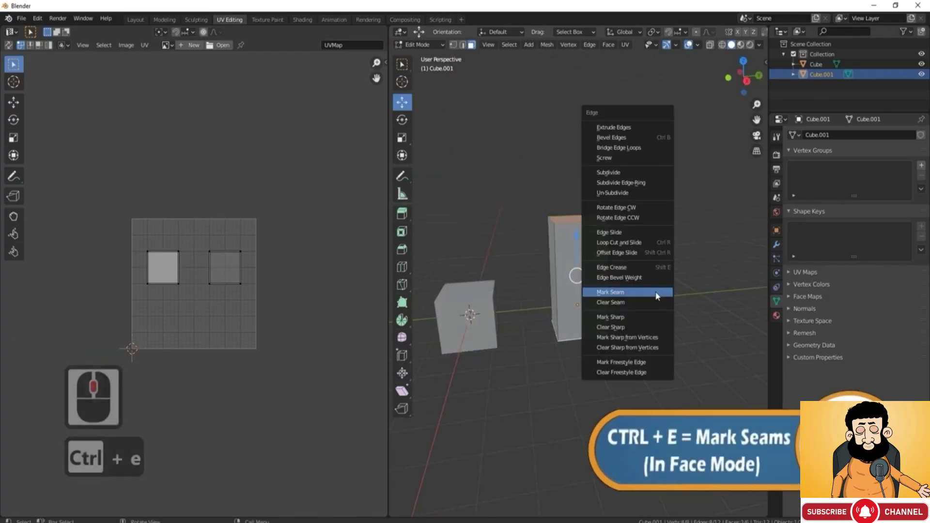
left_click(628, 292)
middle_click_drag(629, 293, 665, 289)
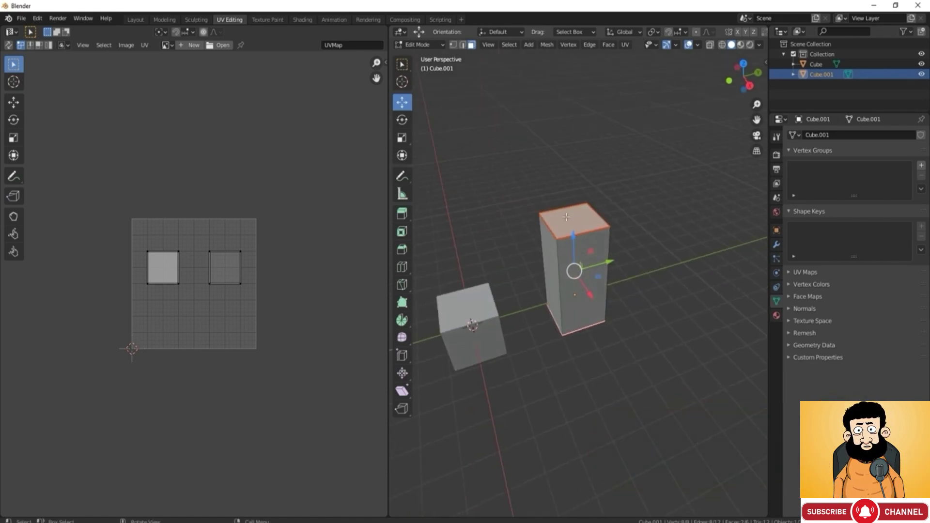
Try to mark the tall box's front vertical edge as a seam in edge select mode
left_click(463, 45)
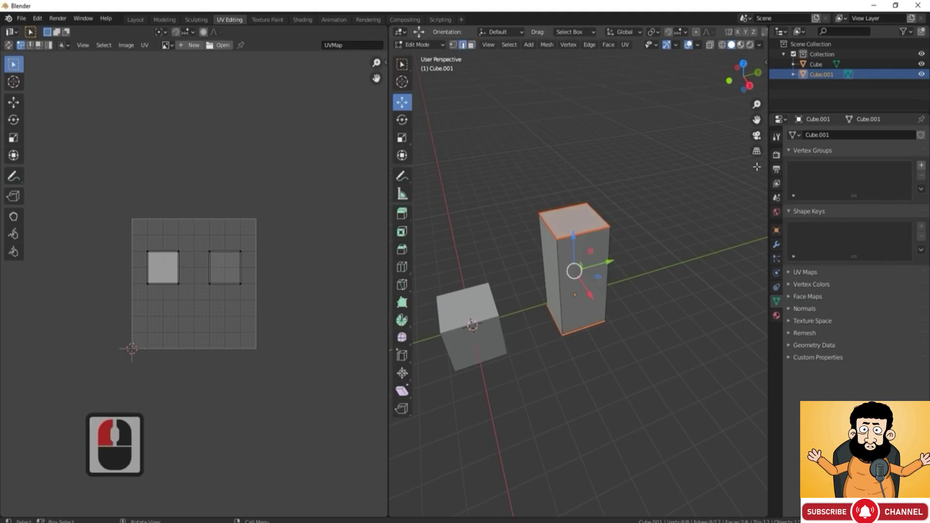
left_click(561, 308)
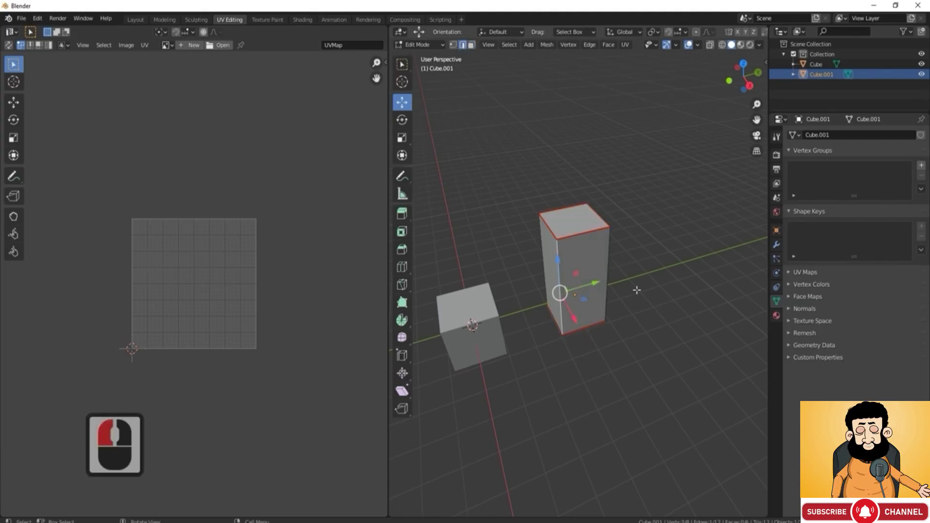
key("ctrl+e")
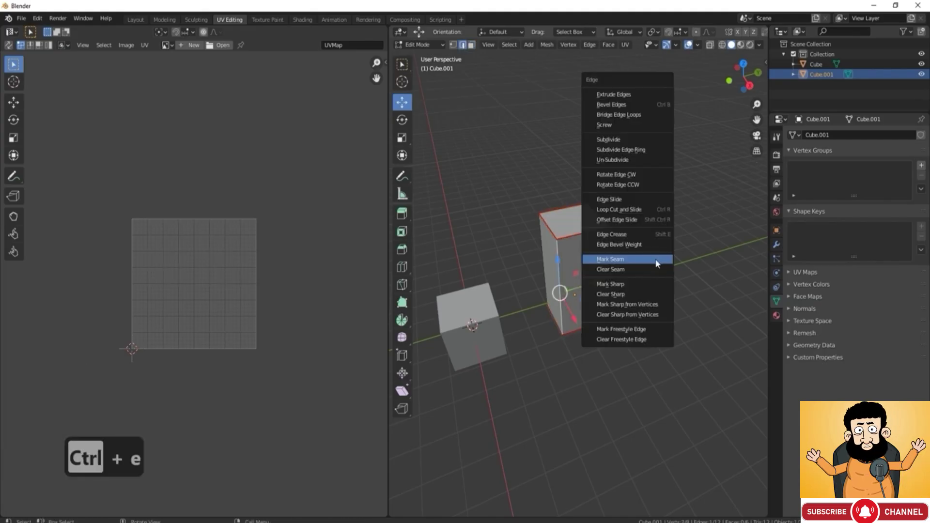
left_click(628, 262)
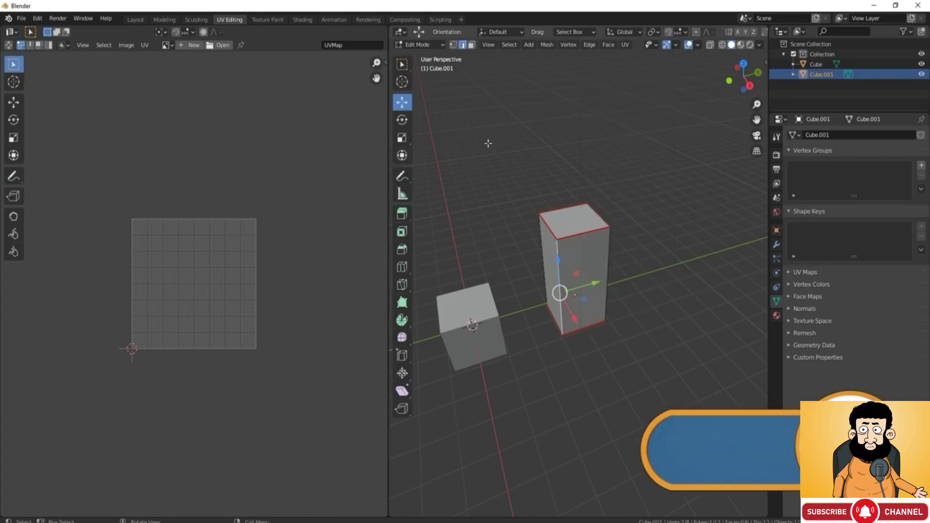
right_click(632, 183)
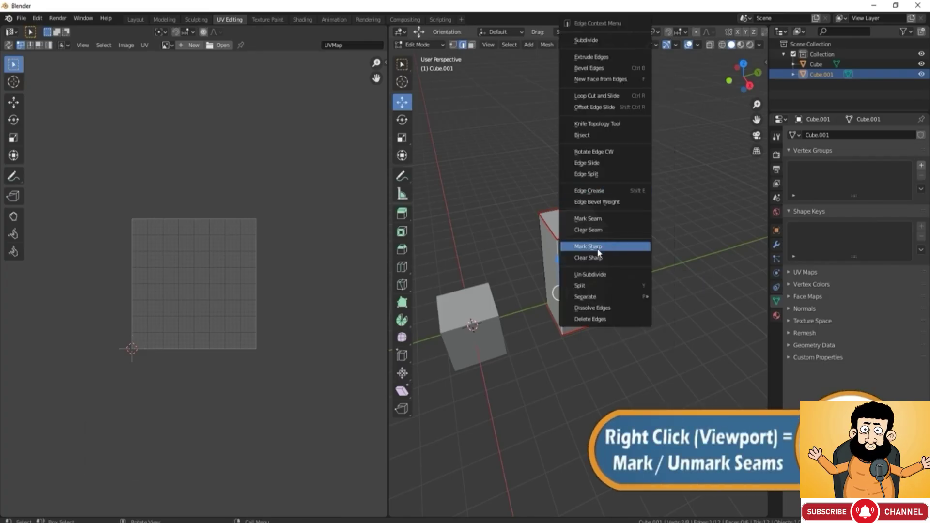
left_click(605, 218)
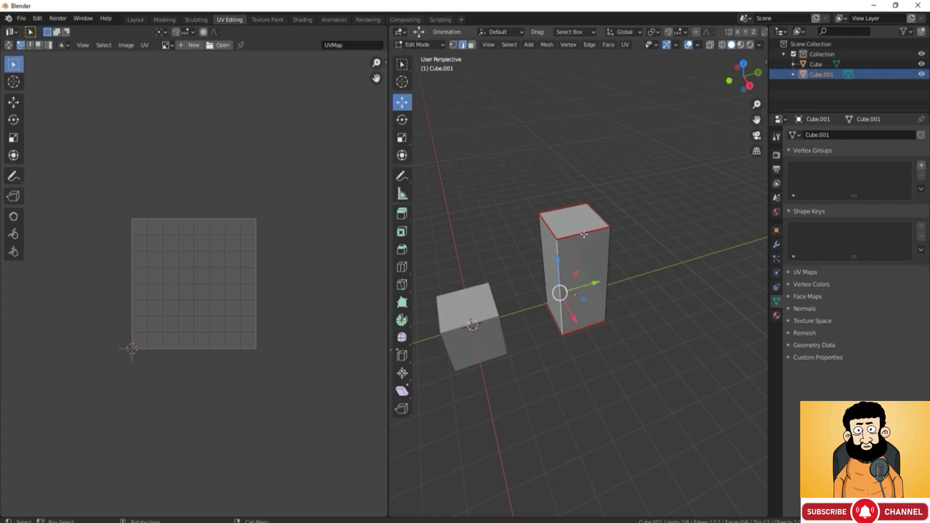
Select the whole tall box mesh and unwrap it using only the top and bottom seams
key("ctrl+l")
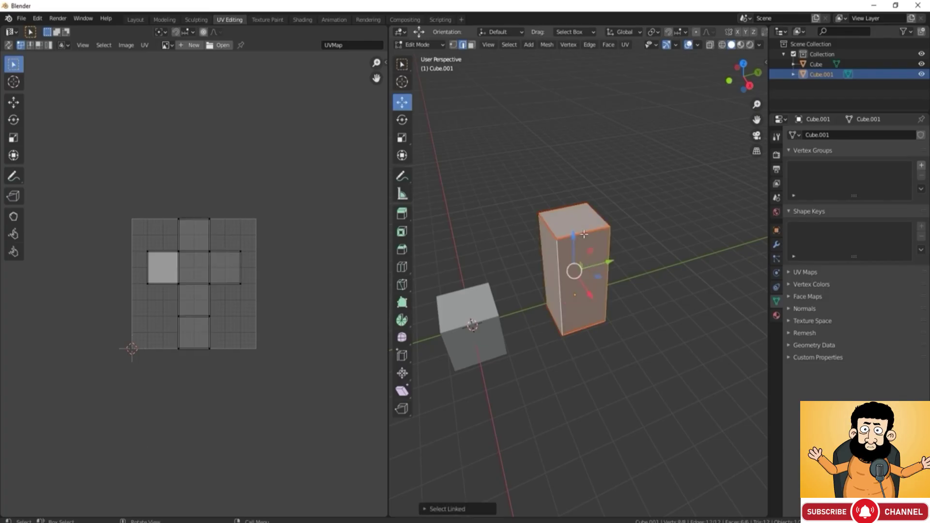
key("u")
left_click(583, 235)
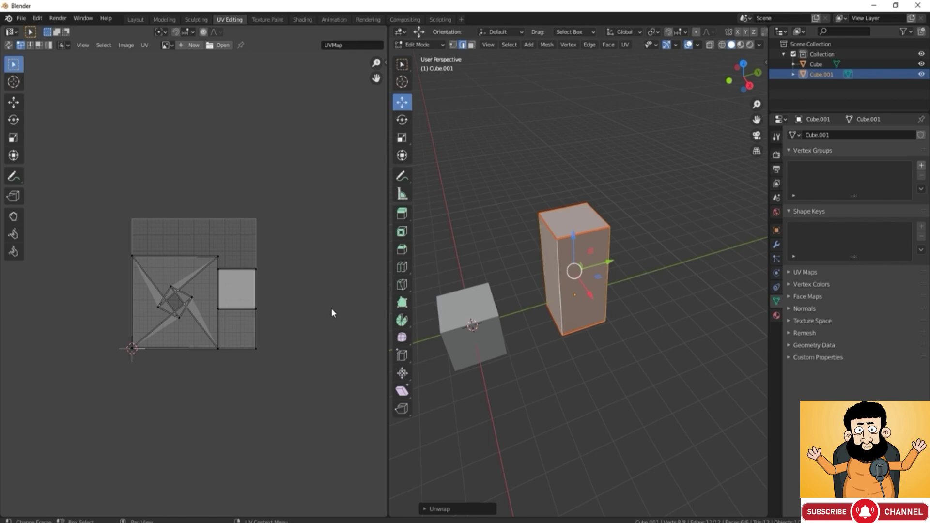
Display the viewport in material preview shading and assign the existing Wood material to the tall box
middle_click_drag(527, 260, 551, 256, "shift")
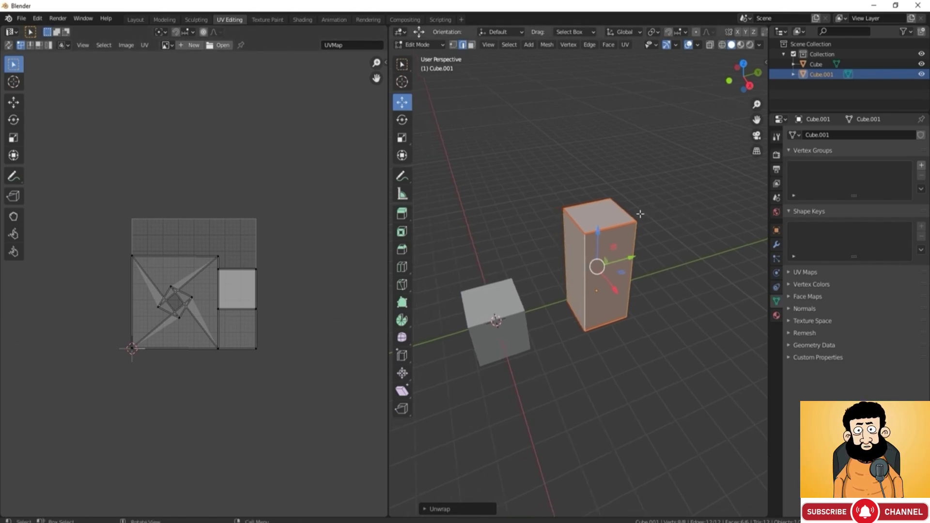
key("Tab")
left_click(740, 45)
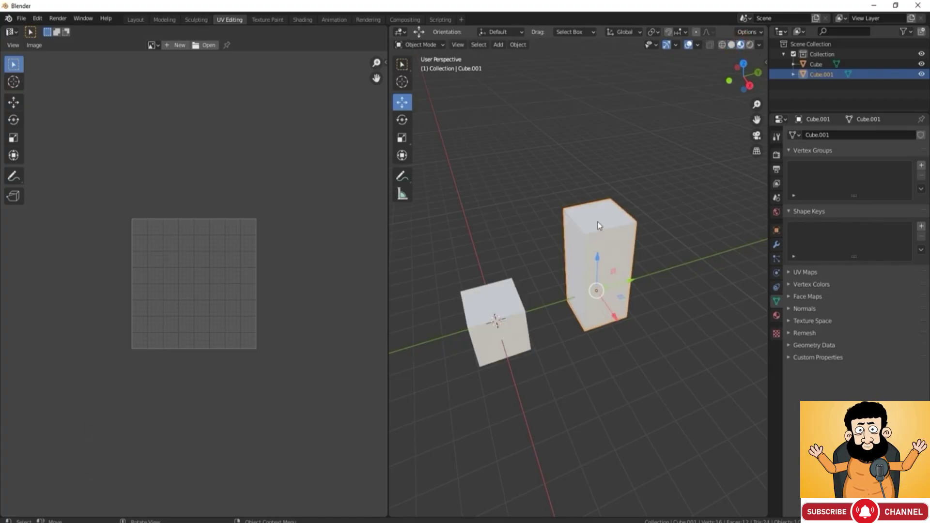
left_click(777, 316)
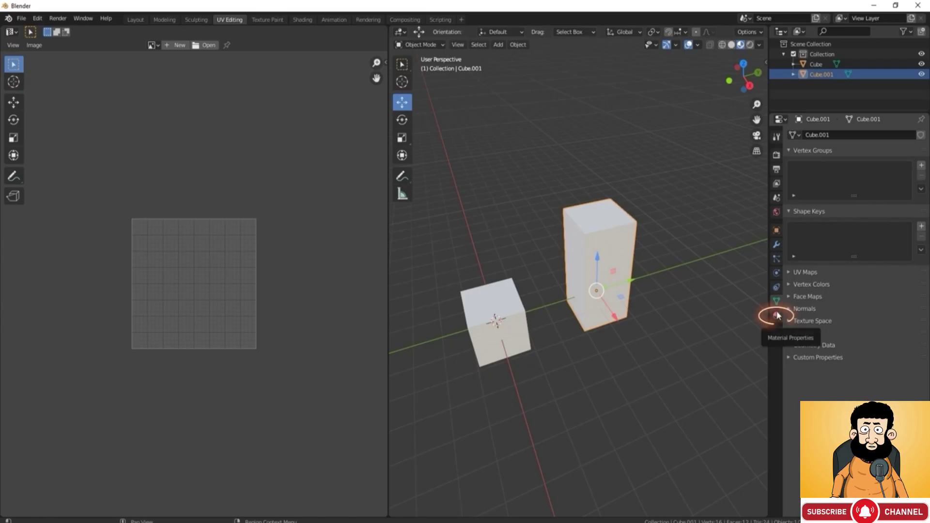
left_click(777, 317)
key("Tab")
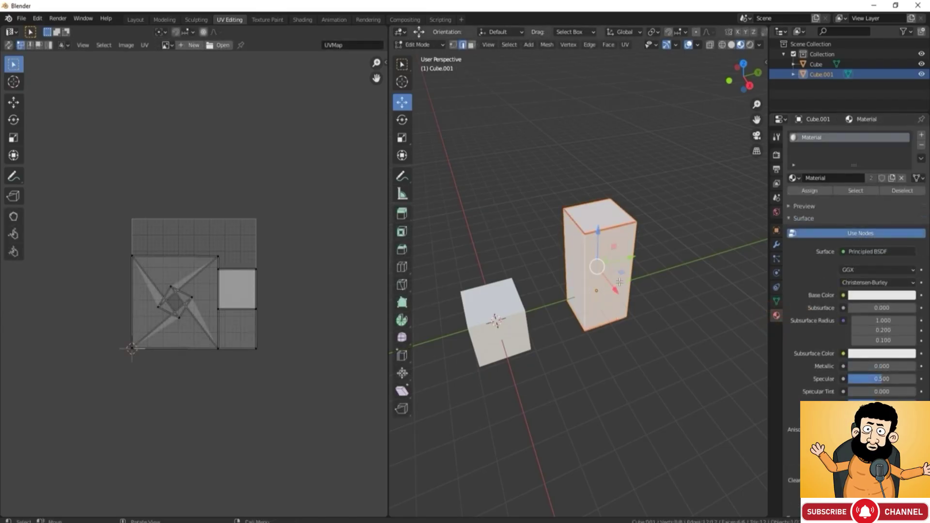
left_click(793, 177)
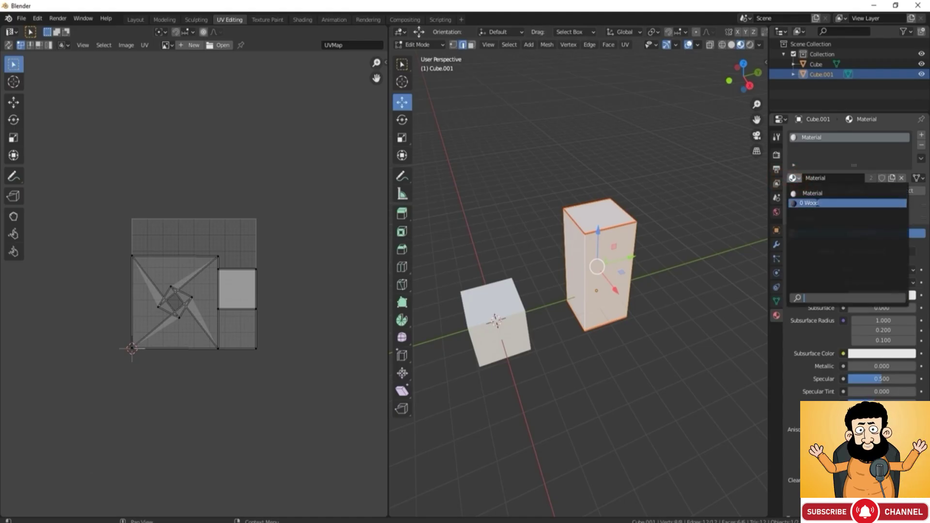
left_click(816, 204)
Examine how the wood texture maps onto the tall box's sides in Object Mode
middle_click_drag(603, 237, 579, 240)
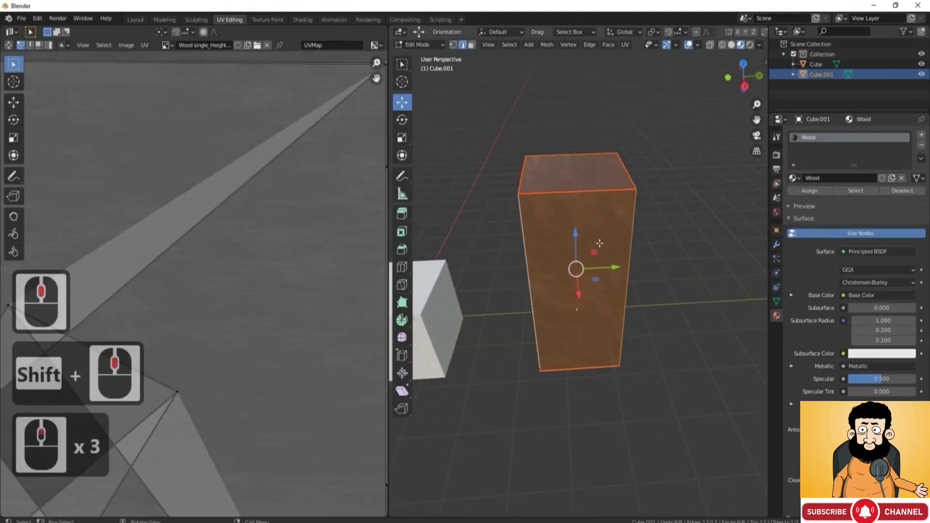
scroll(599, 243, "down", 3)
key("Tab")
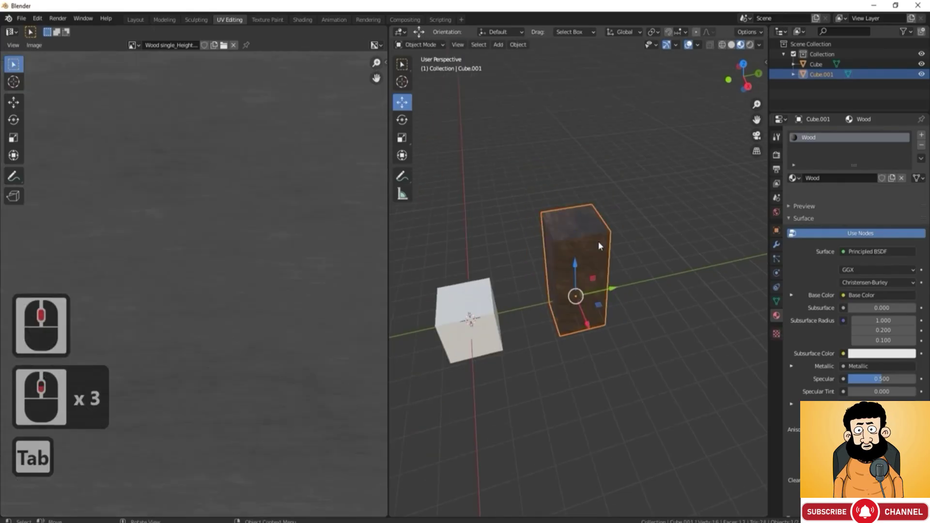
scroll(609, 247, "up", 2)
mouse_move(621, 243)
middle_mouse_down()
mouse_move(608, 247)
mouse_move(604, 220)
mouse_move(566, 228)
mouse_move(625, 262)
mouse_move(588, 240)
mouse_move(617, 295)
mouse_move(594, 280)
mouse_move(568, 283)
mouse_move(624, 243)
middle_mouse_up()
middle_click_drag(570, 216, 552, 228)
scroll(251, 263, "down", 3)
scroll(251, 262, "down", 4)
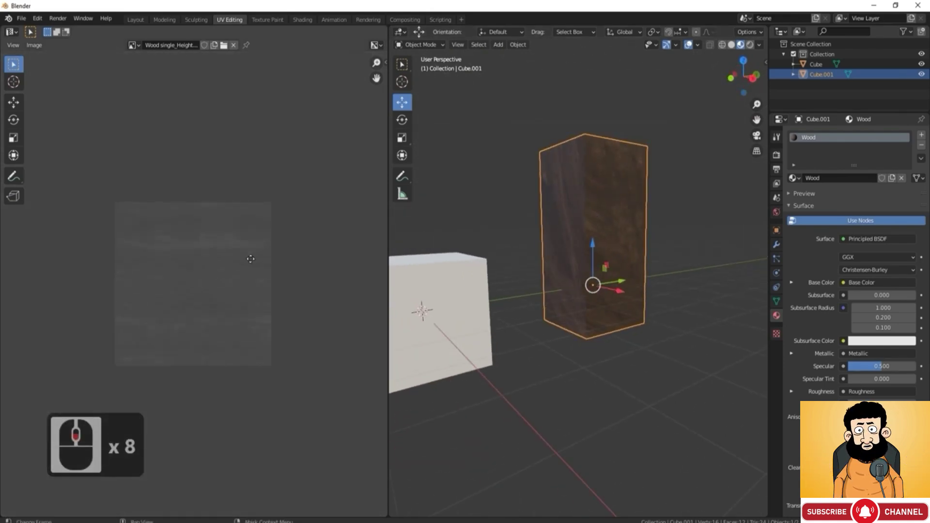
middle_click_drag(676, 220, 629, 232)
Mark the tall box's front vertical edge as a seam in Edit Mode
key("Tab")
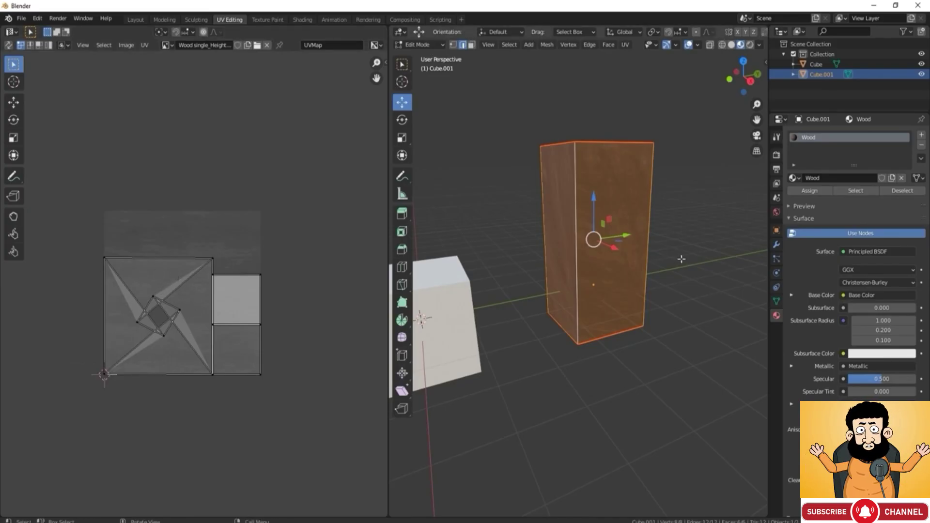
middle_click_drag(679, 260, 696, 274)
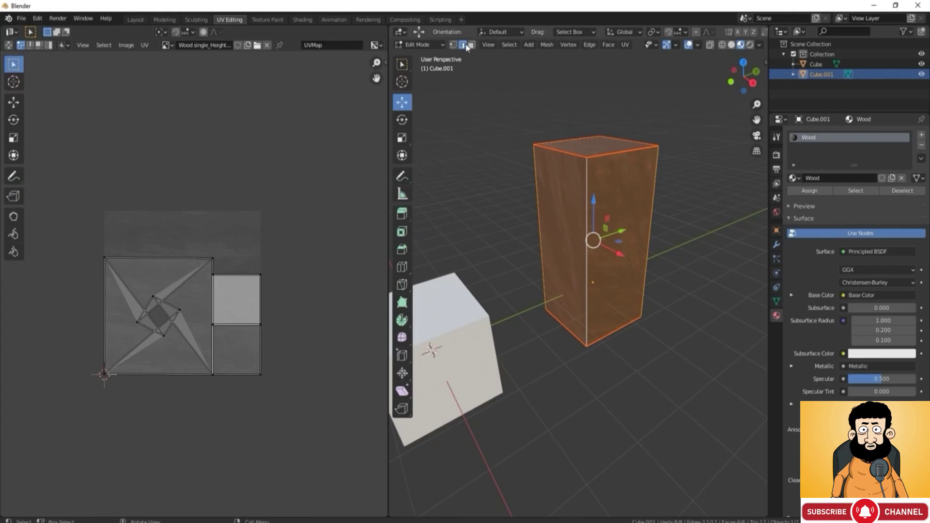
left_click(588, 189)
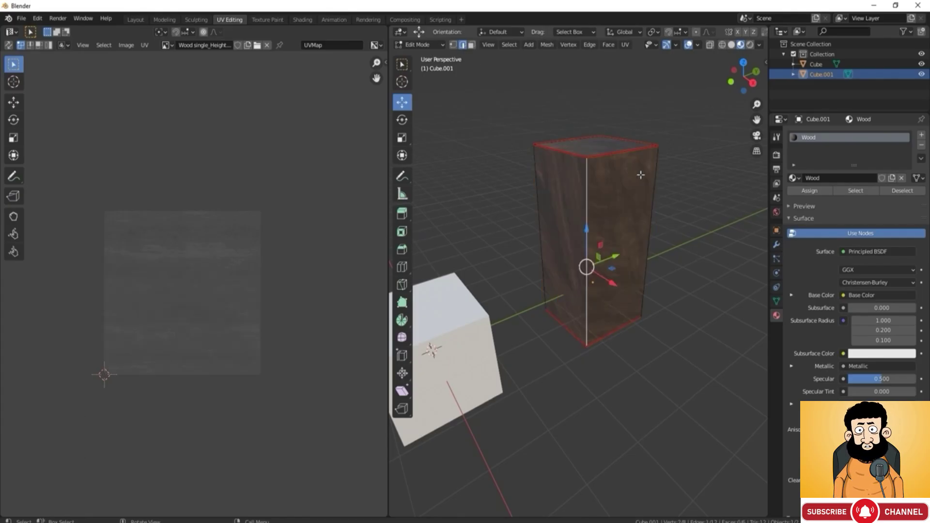
right_click(668, 178)
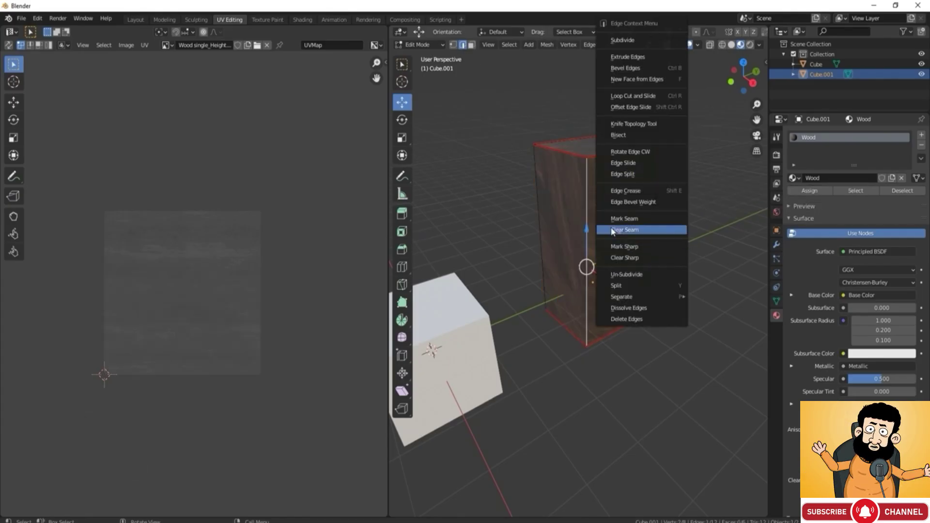
left_click(630, 219)
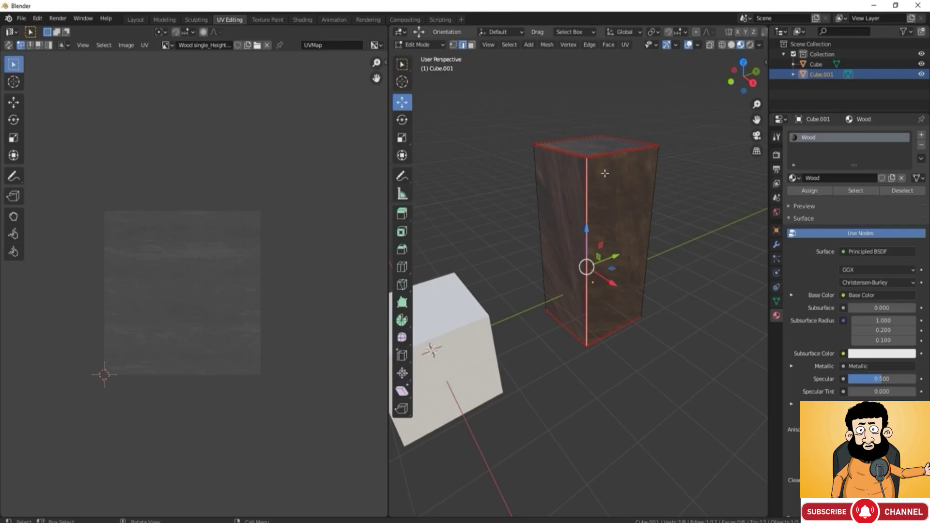
Unwrap the entire tall box with its new side seam and return to Object Mode
key("a")
key("u")
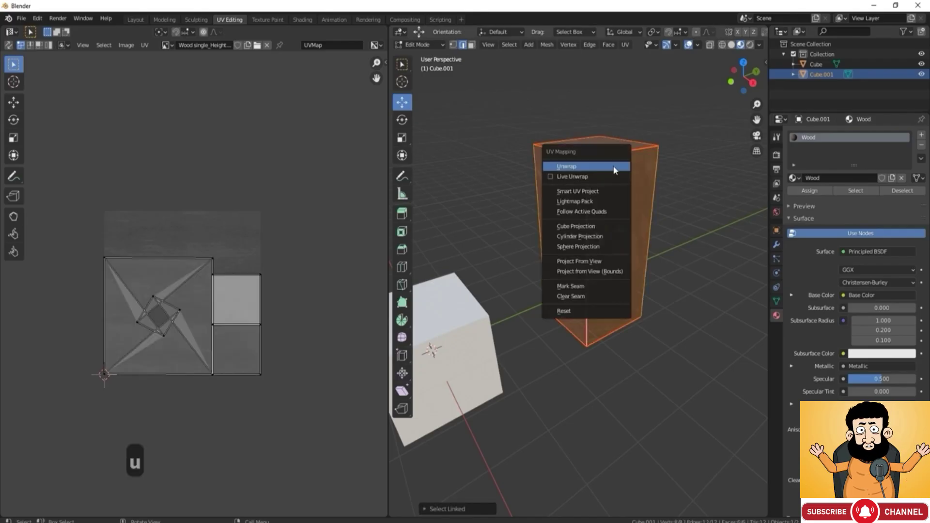
left_click(611, 166)
key("Tab")
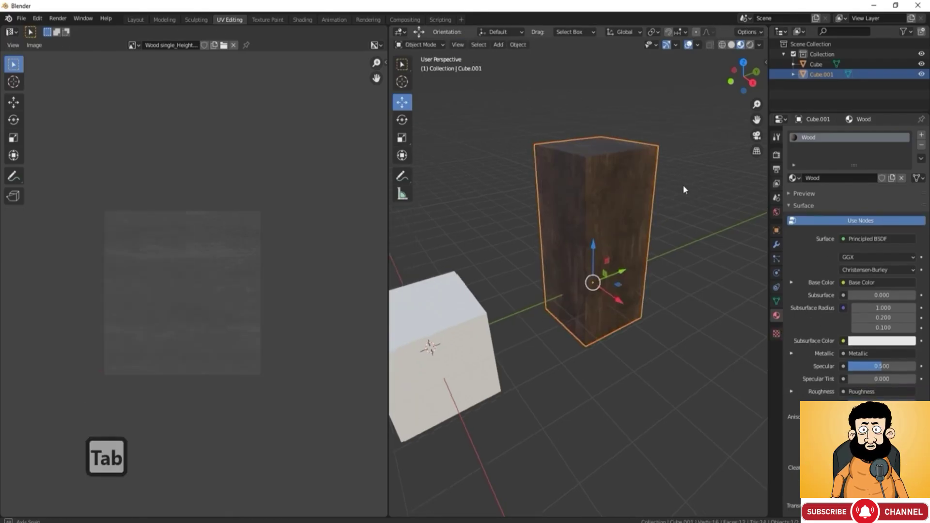
Examine the wood texture on the newly unwrapped tall box from several angles in Object Mode
middle_click_drag(683, 186, 553, 230)
scroll(639, 203, "up", 5)
scroll(600, 187, "down", 3)
middle_click_drag(657, 196, 562, 117)
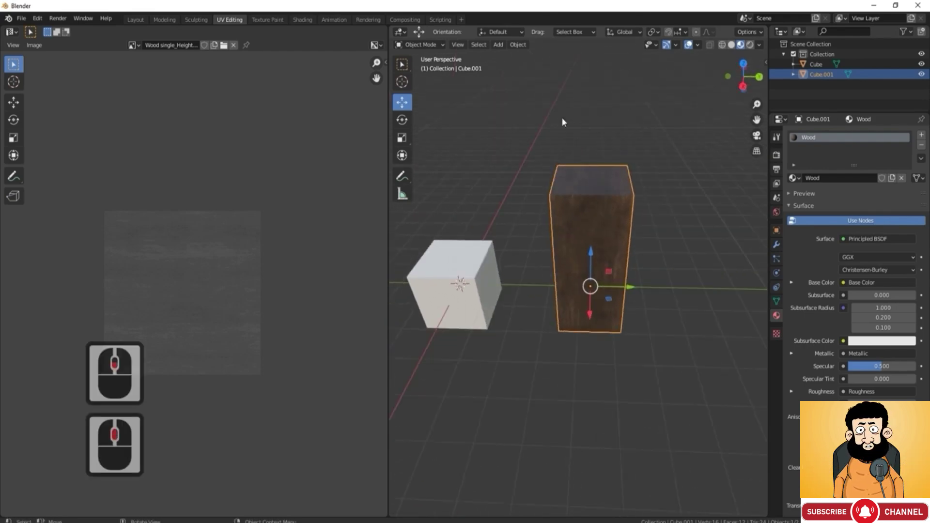
middle_click_drag(545, 165, 612, 176)
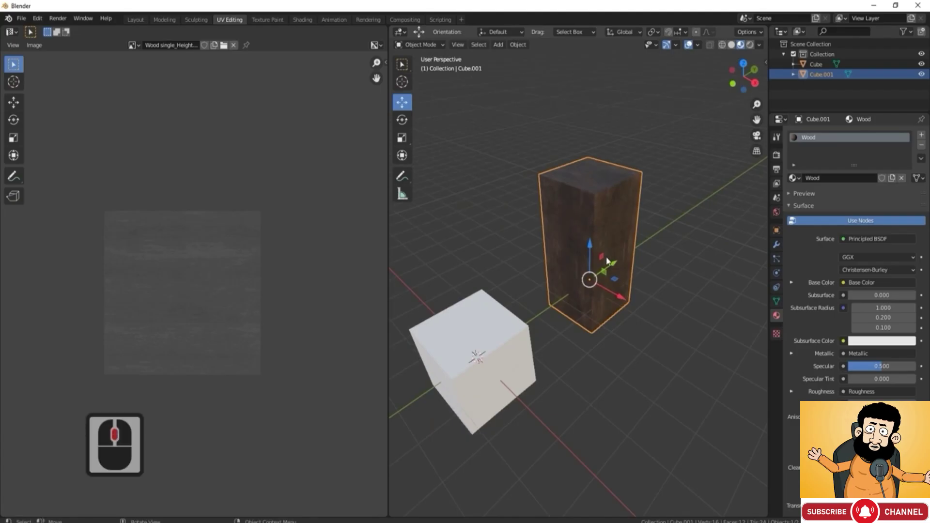
scroll(608, 240, "up", 2)
mouse_move(608, 240)
middle_mouse_down()
mouse_move(620, 225)
mouse_move(606, 229)
middle_mouse_up()
In Edit Mode with face selection, select the tall box's four vertical side faces
key("Tab")
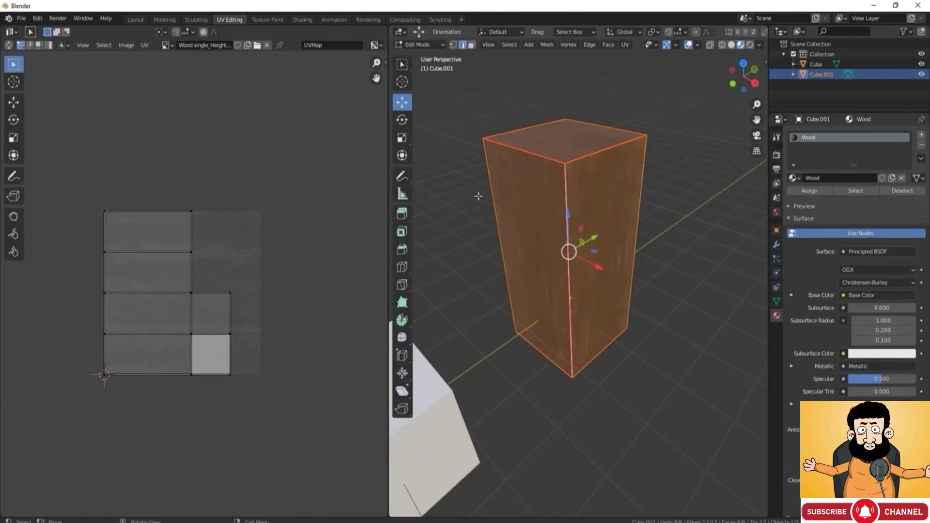
left_click(471, 45)
left_click(605, 261)
middle_click_drag(606, 261, 625, 223)
left_click(600, 233, "shift")
left_click(602, 224, "shift")
left_click(666, 230, "shift")
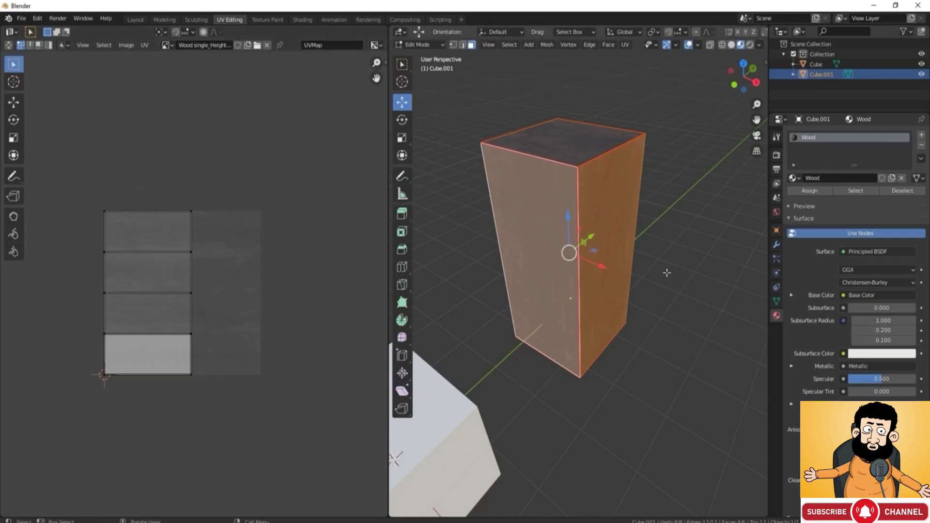
middle_click_drag(666, 272, 637, 263)
scroll(605, 242, "up", 2)
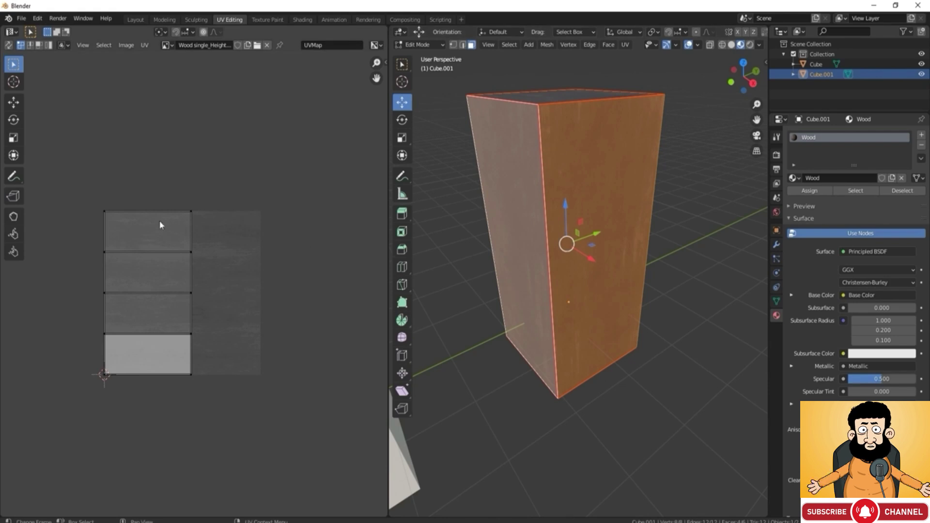
Rotate all UVs of the four side faces by 90 degrees and return to Object Mode
right_click(124, 264)
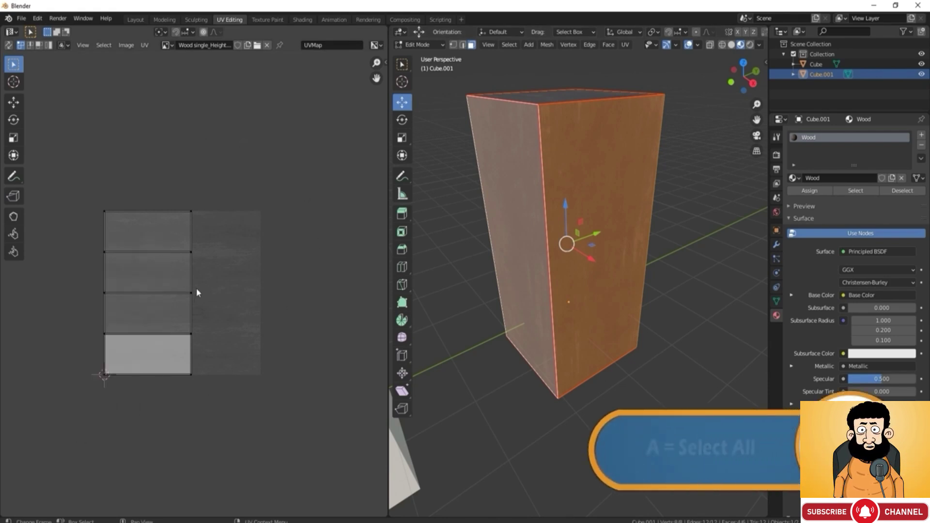
key("a")
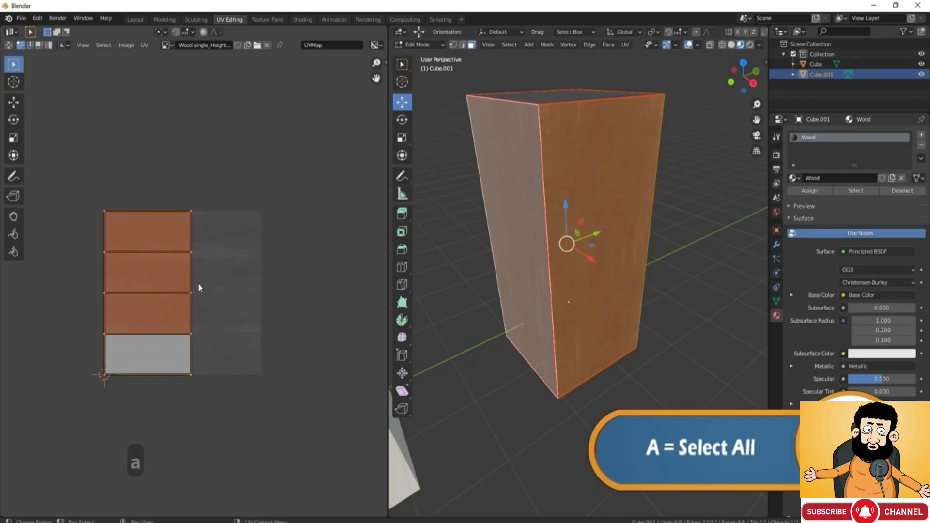
key("r")
key("9")
key("0")
key("Return")
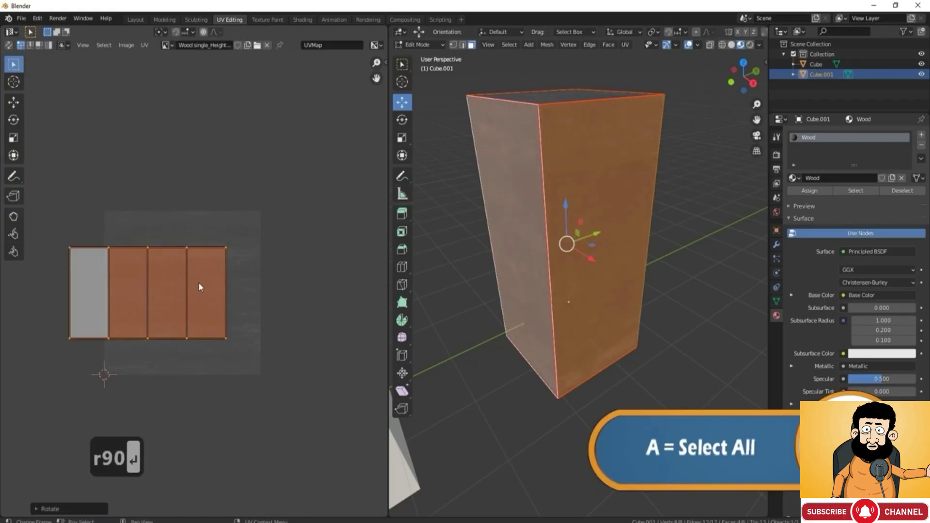
key("Tab")
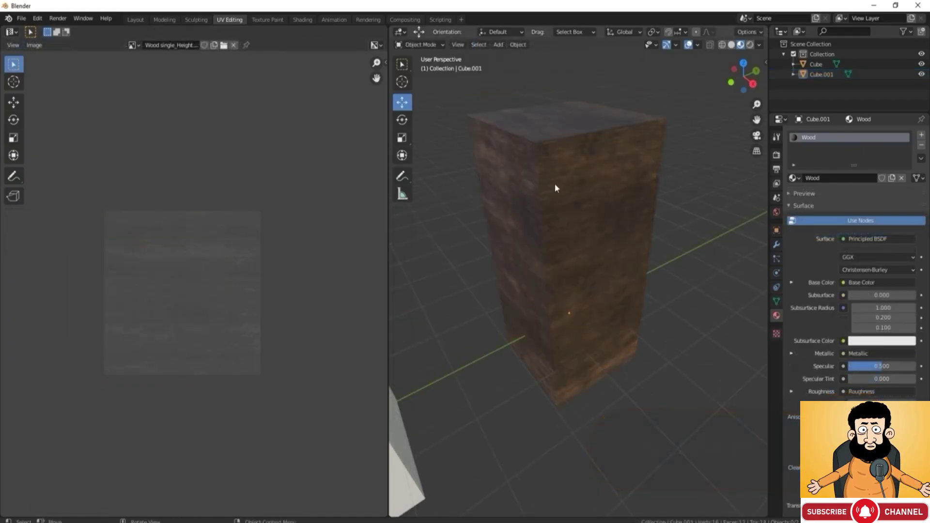
key("Tab")
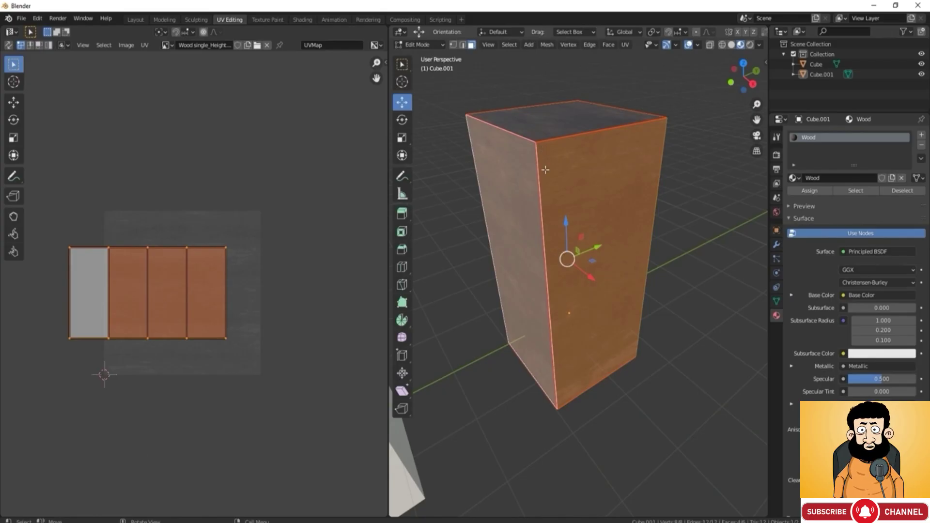
key("Tab")
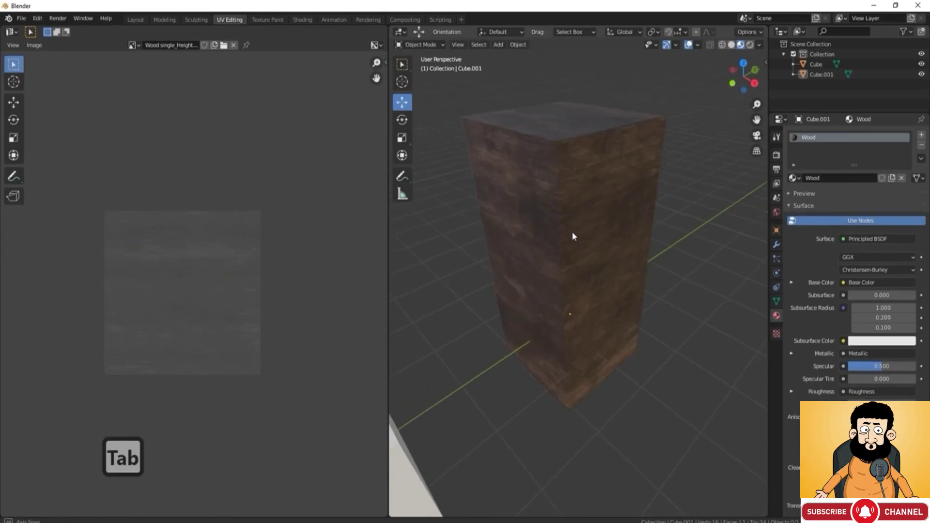
right_click(570, 286)
left_click(656, 182)
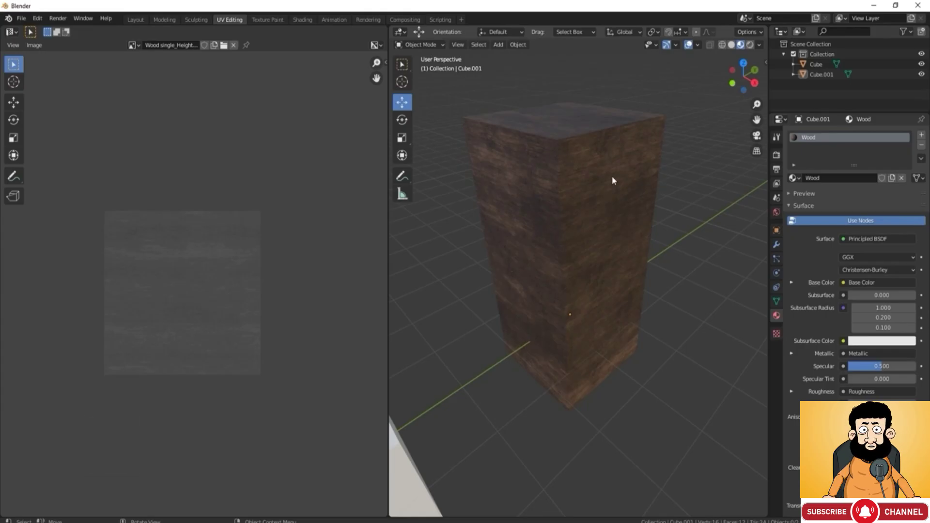
Scale down the side faces' UVs, move them near the middle of the wood image, and return to Object Mode
key("Tab")
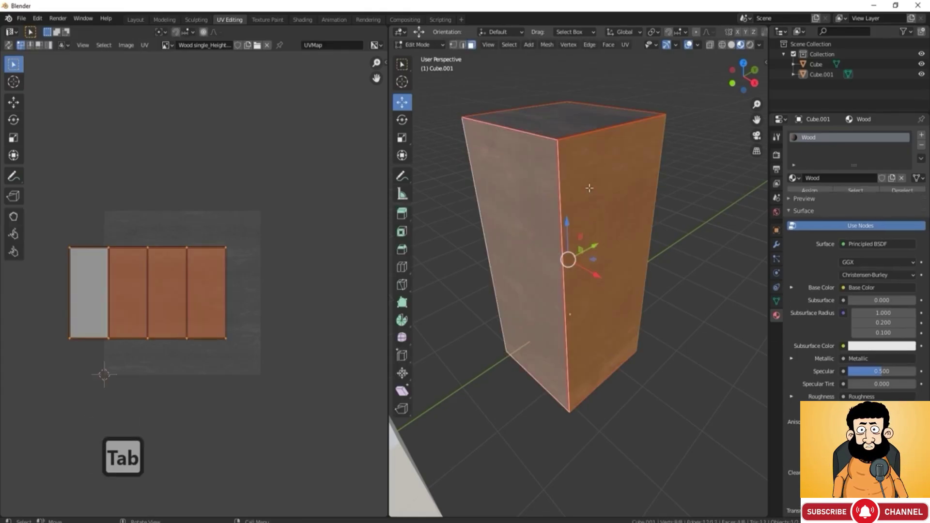
key("s")
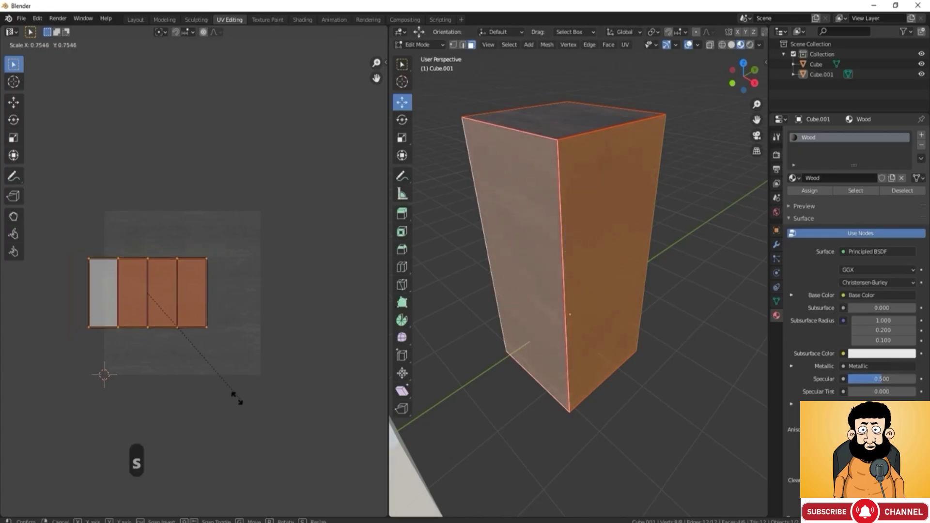
left_click(176, 331)
key("g")
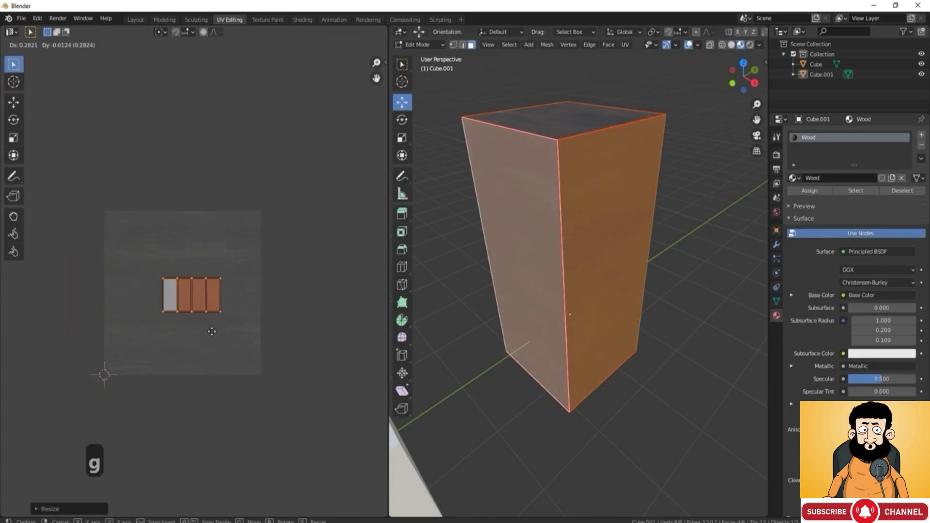
left_click(206, 333)
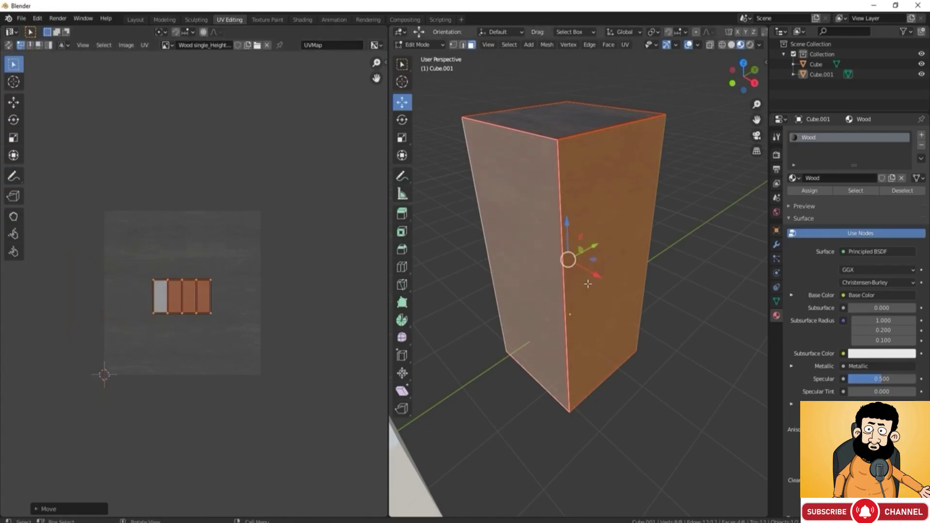
key("Tab")
scroll(593, 283, "up", 2)
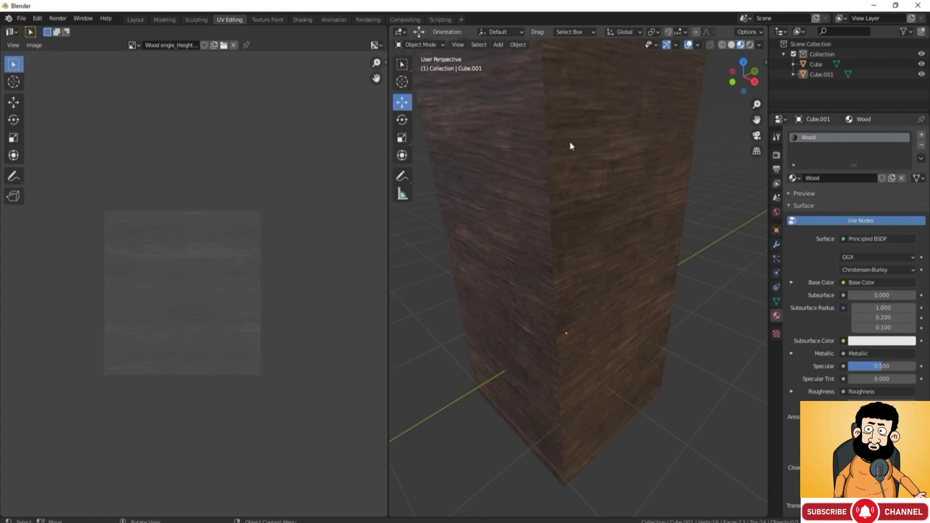
key("Tab")
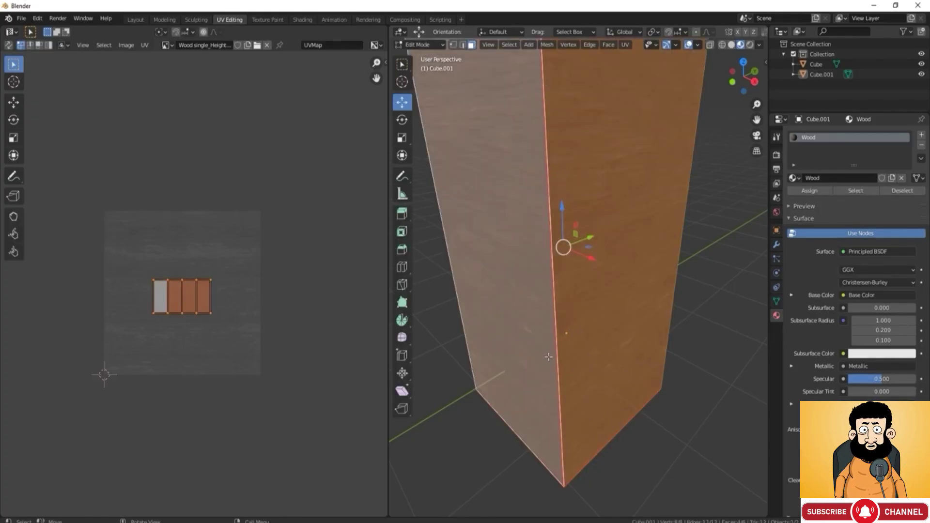
key("Tab")
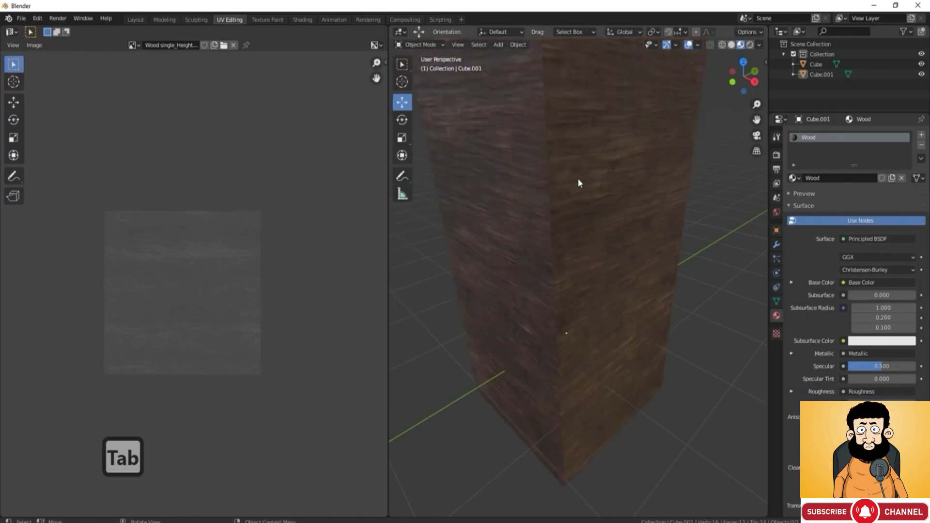
Rotate the tall wooden box 90 degrees around the Z axis in Object Mode
middle_click_drag(729, 161, 592, 171)
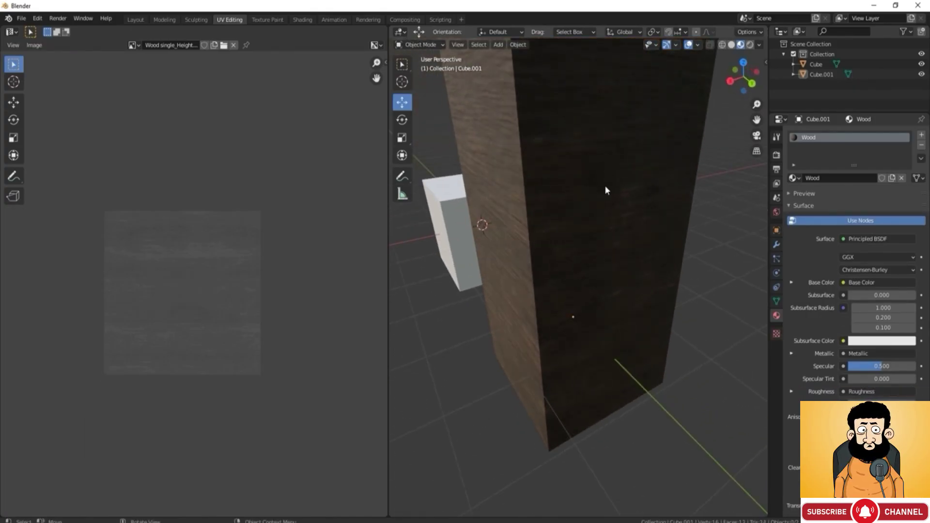
left_click(605, 188)
type("r")
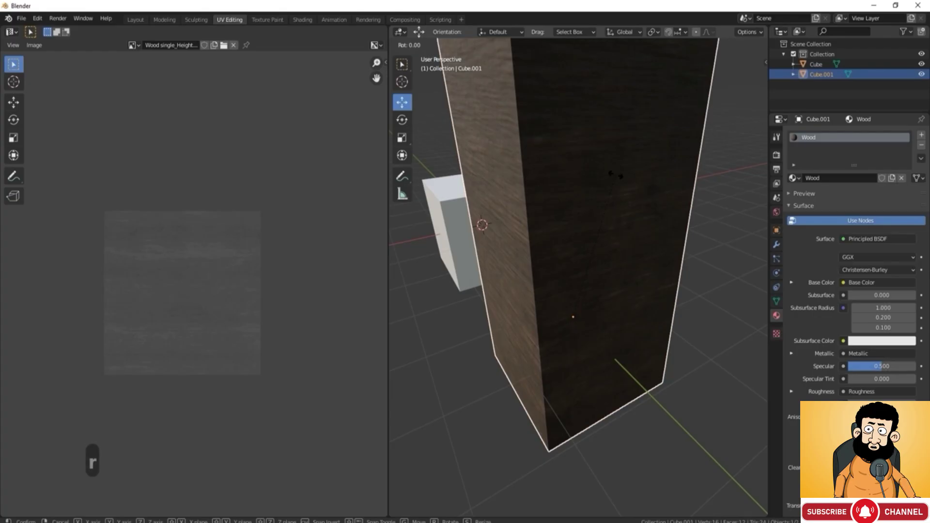
type("z90")
key("Return")
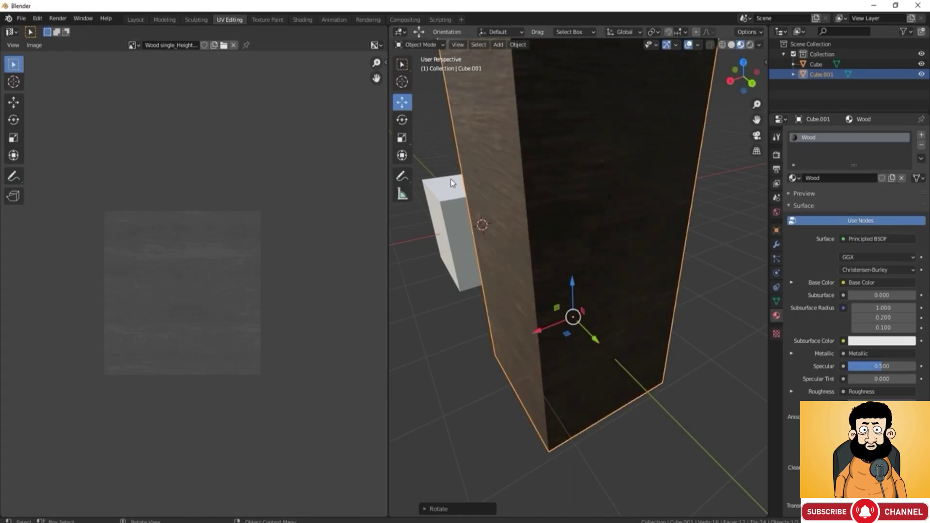
middle_click_drag(495, 118, 591, 186)
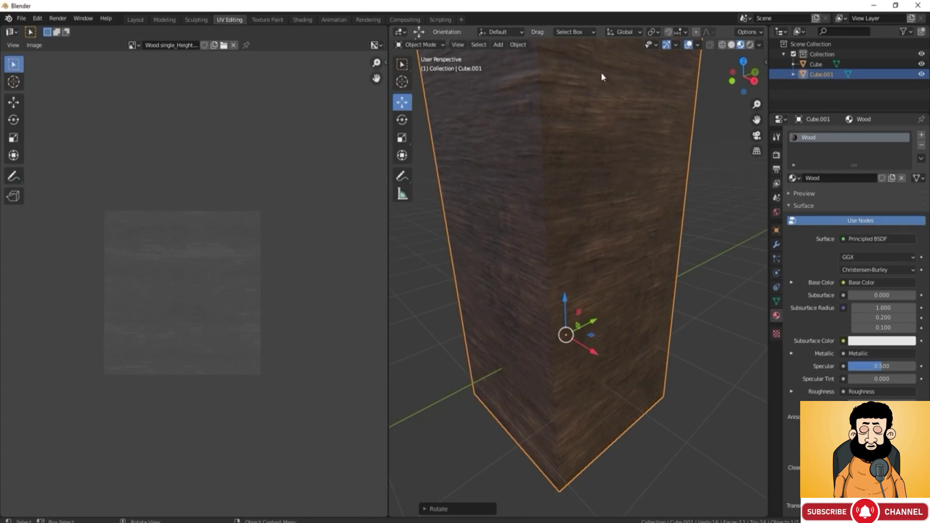
Put the rotated box in Edit Mode and inspect its selected side faces against their UV layout
key("Tab")
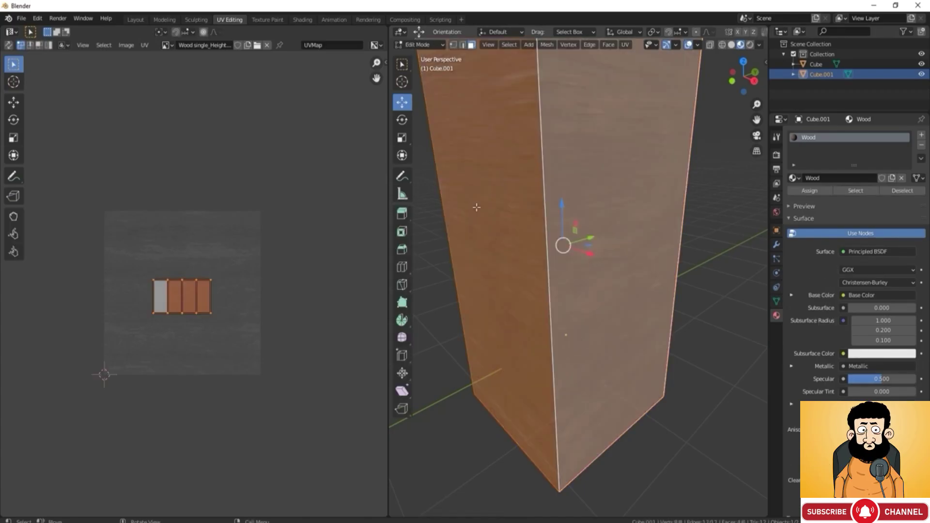
middle_click_drag(619, 272, 688, 105)
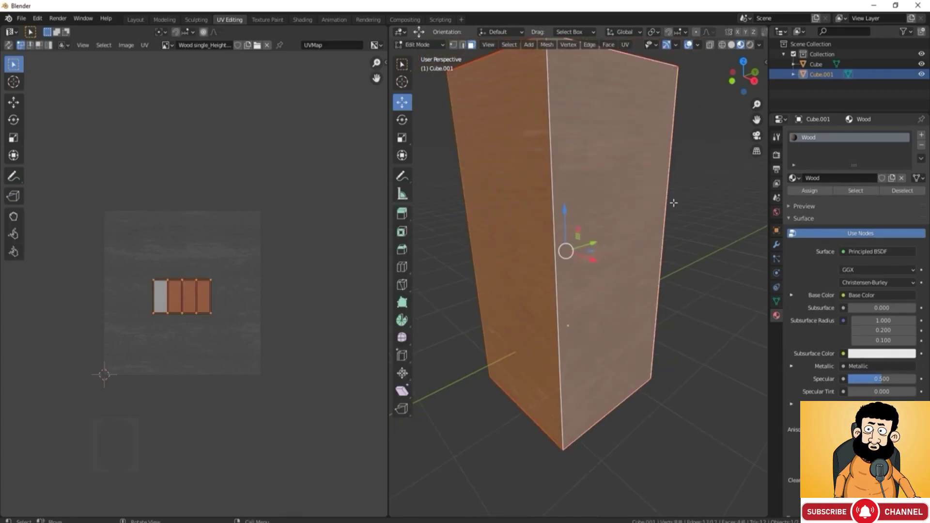
middle_click_drag(674, 200, 673, 200)
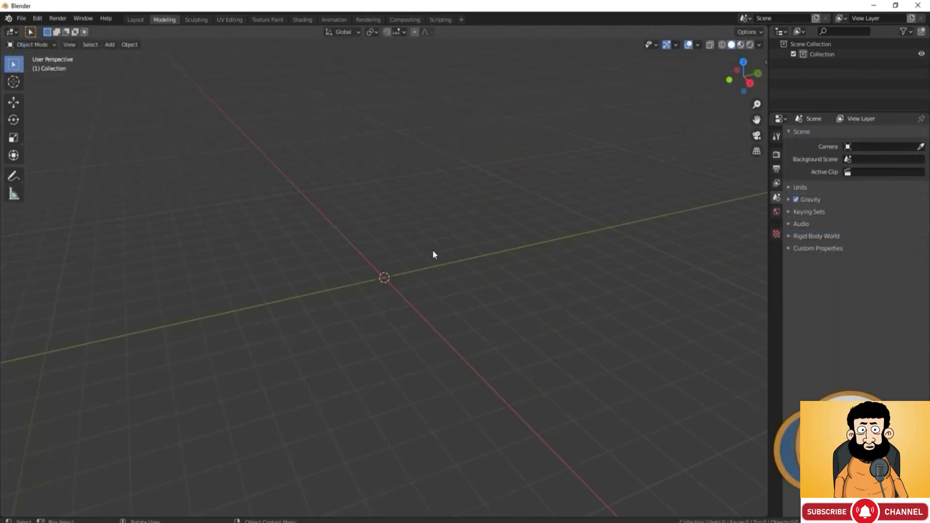
Add a mesh cylinder at the origin of the empty scene
key("shift+a")
mouse_move(375, 240)
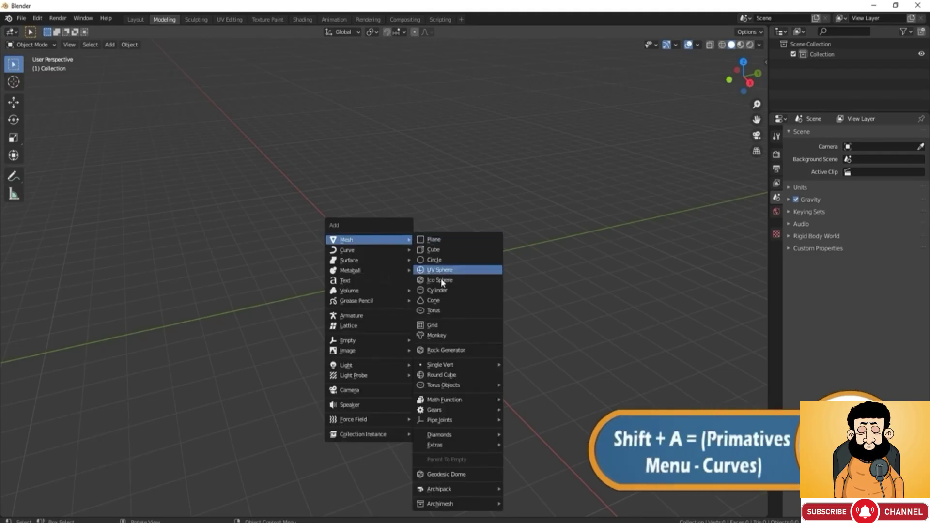
left_click(441, 291)
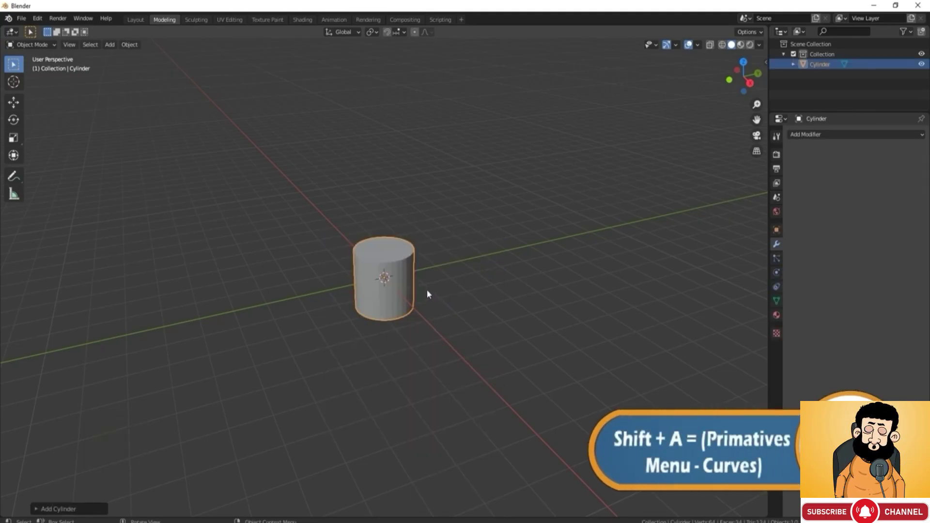
scroll(412, 288, "up", 3)
middle_click_drag(403, 286, 376, 248)
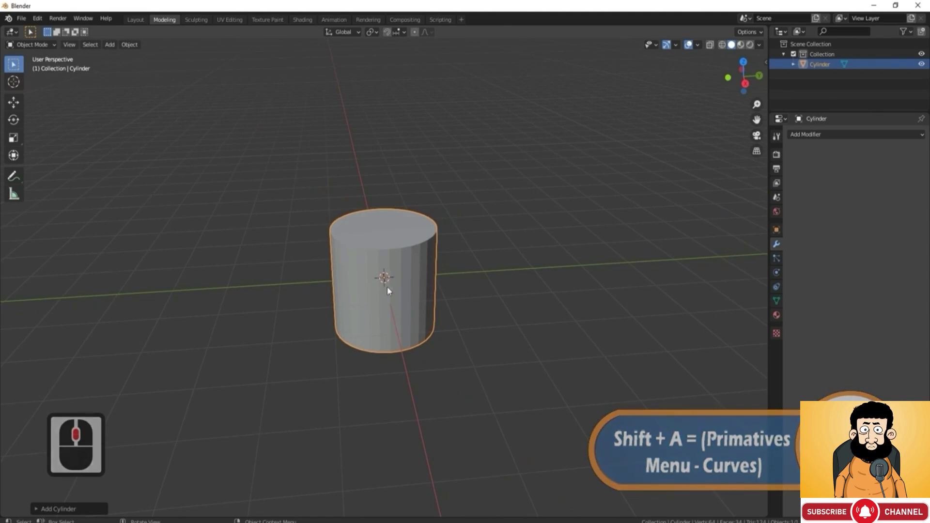
mouse_move(442, 257)
middle_mouse_down()
mouse_move(344, 262)
mouse_move(396, 261)
mouse_move(371, 315)
middle_mouse_up()
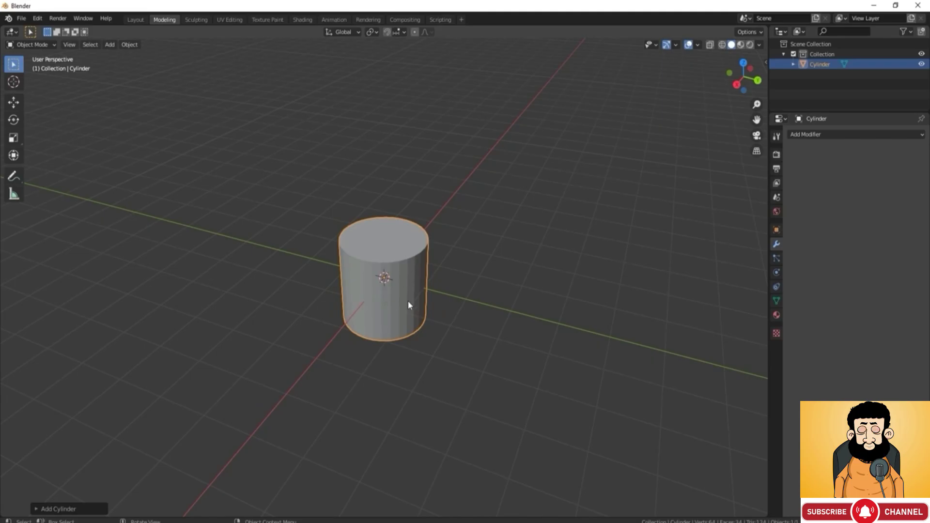
middle_click_drag(428, 261, 369, 254)
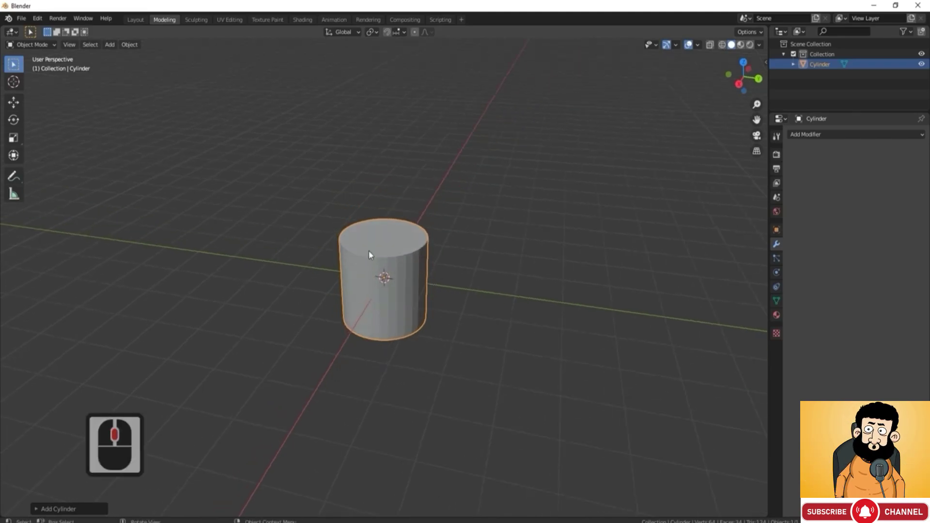
scroll(405, 242, "up", 1)
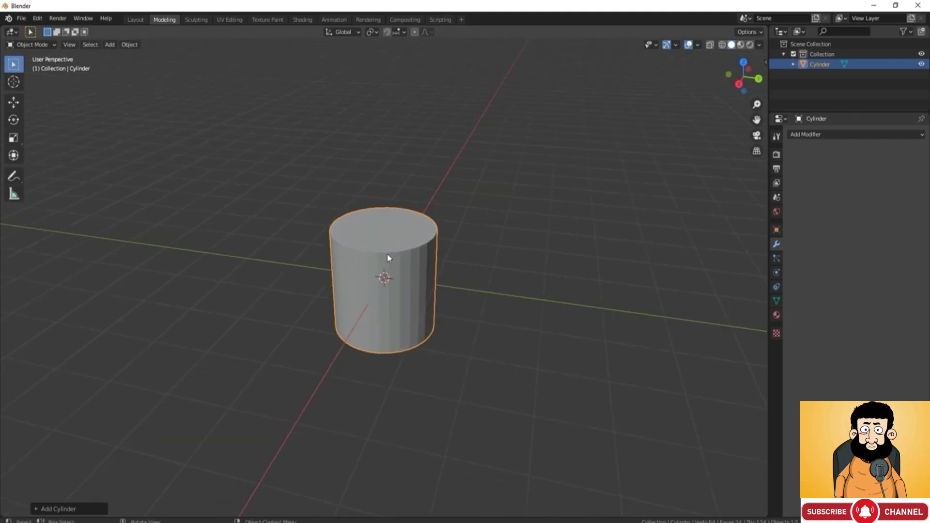
scroll(387, 249, "down", 2)
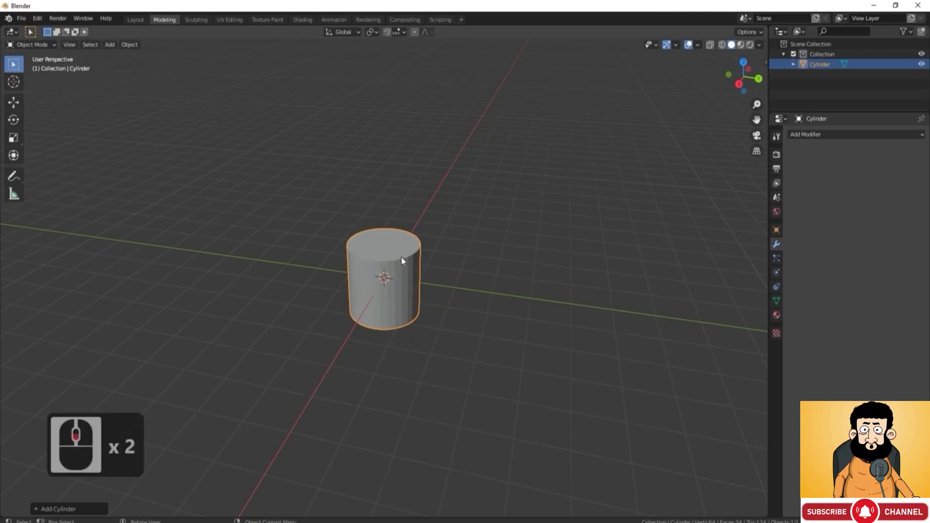
Move the cylinder about 4.5 m in the negative Y direction, away from the origin
key("shift+space")
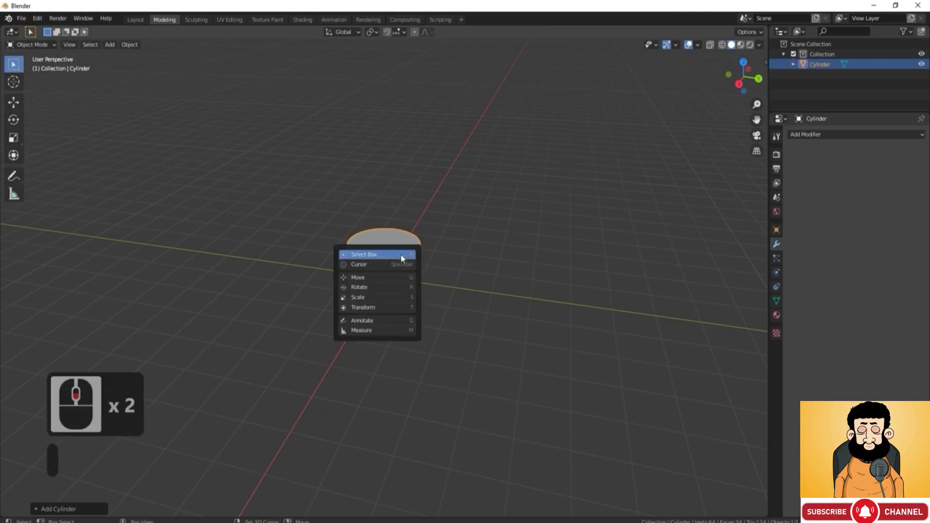
left_click(380, 276)
left_click_drag(429, 285, 276, 263)
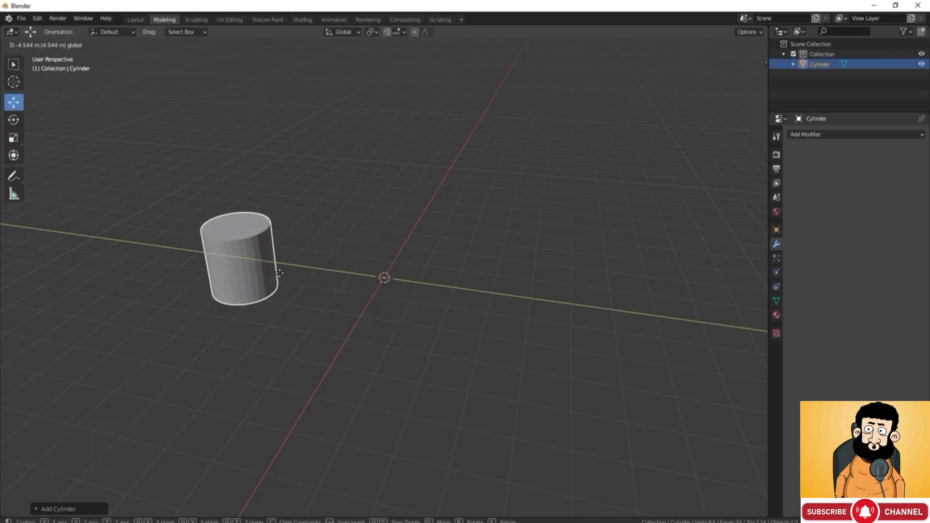
Add a second mesh cylinder at the origin with 100 vertices
key("shift+a")
mouse_move(469, 305)
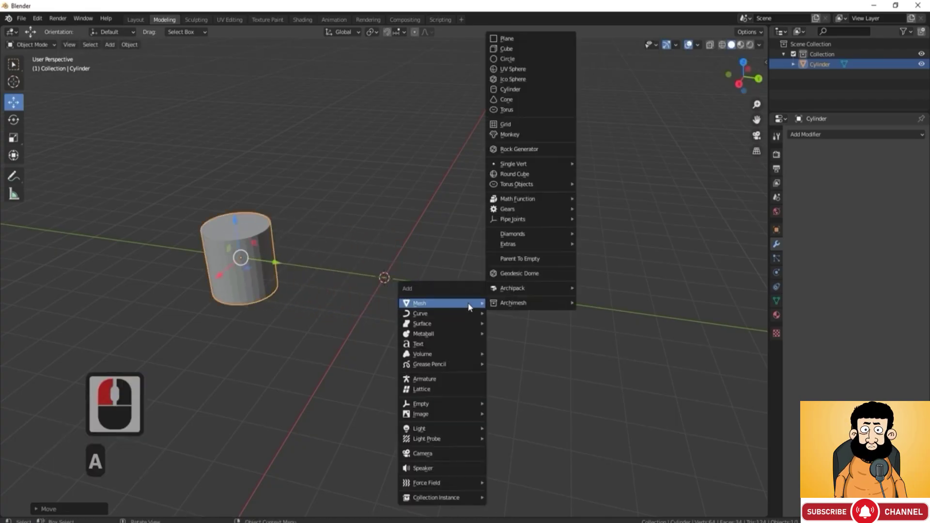
left_click(511, 89)
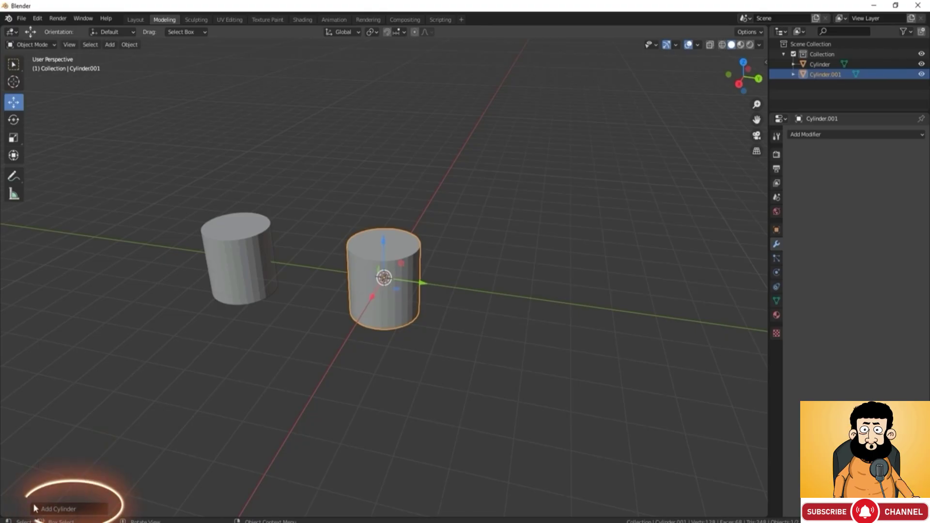
left_click(56, 508)
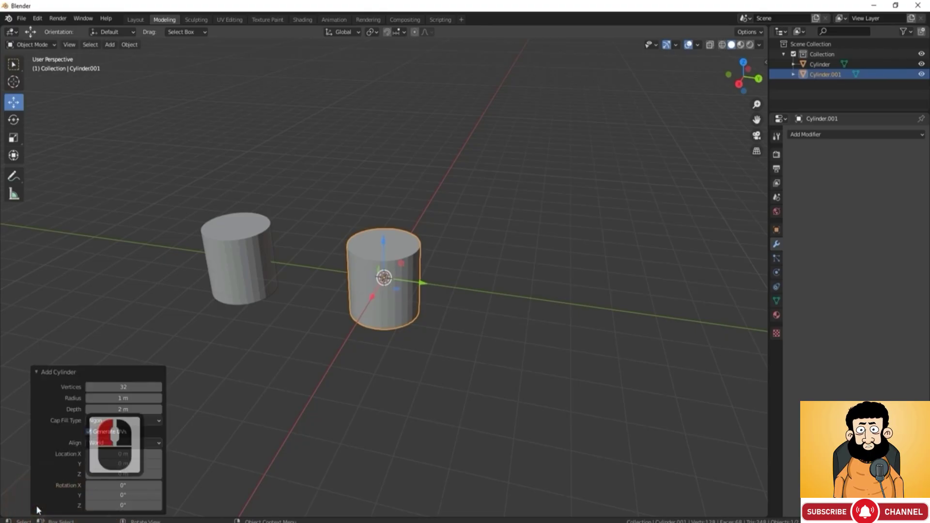
left_click(143, 386)
type("100")
key("Return")
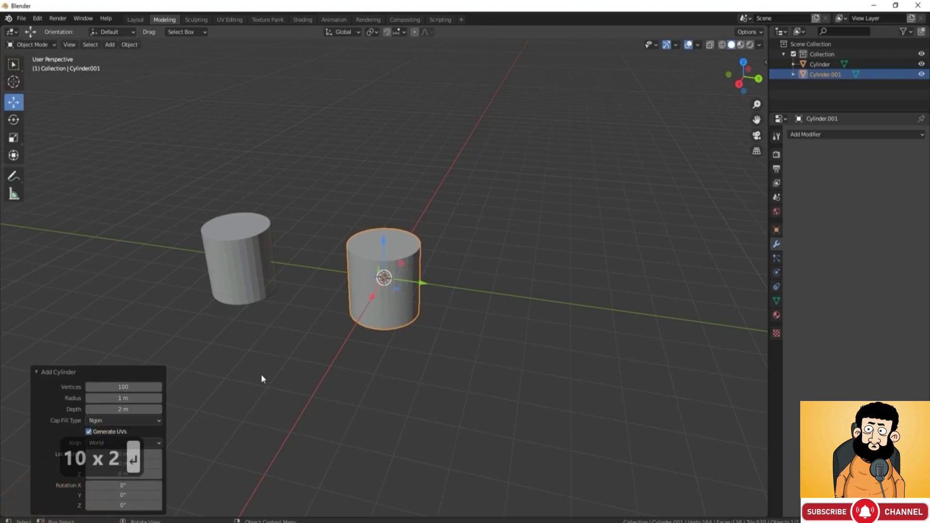
Enable Auto Smooth in the 100-vertex cylinder's normals settings and apply Shade Smooth to it
scroll(426, 292, "up", 3)
middle_click_drag(412, 297, 434, 275)
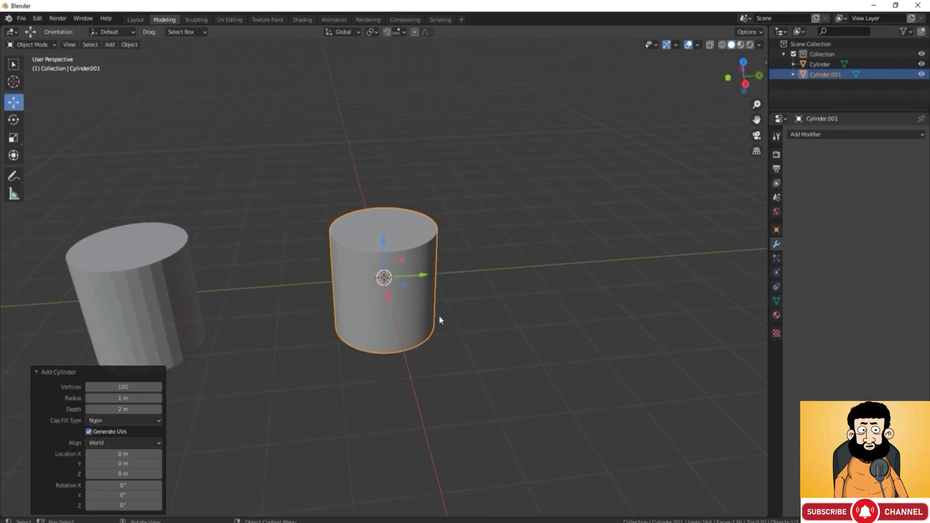
middle_click_drag(439, 315, 400, 325)
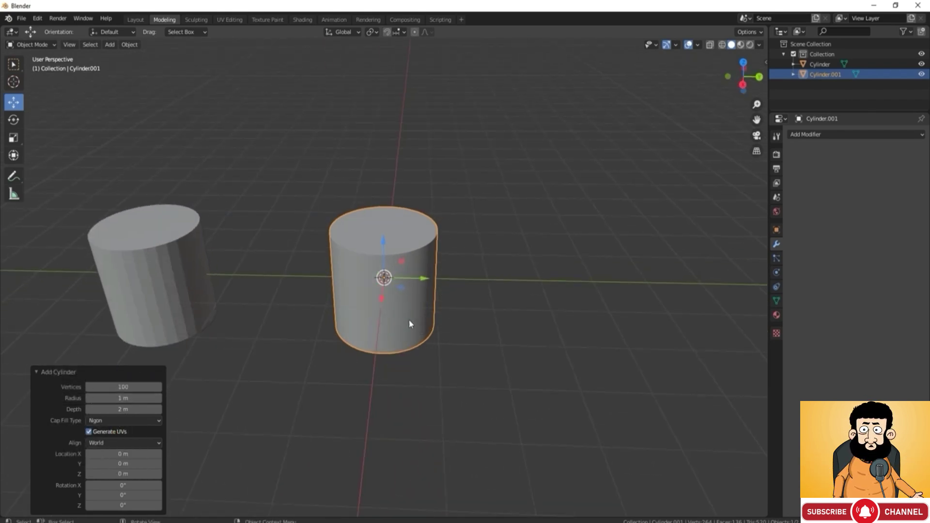
middle_click_drag(445, 273, 429, 271)
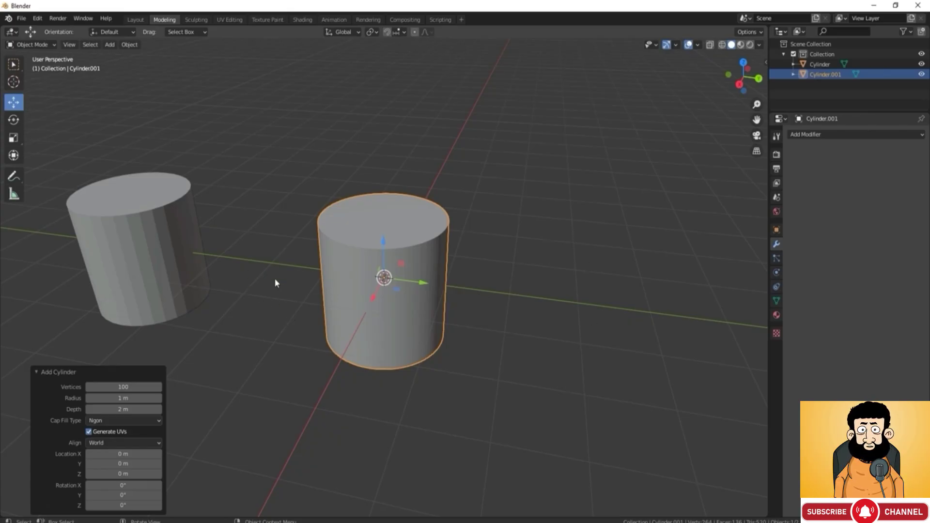
left_click(776, 300)
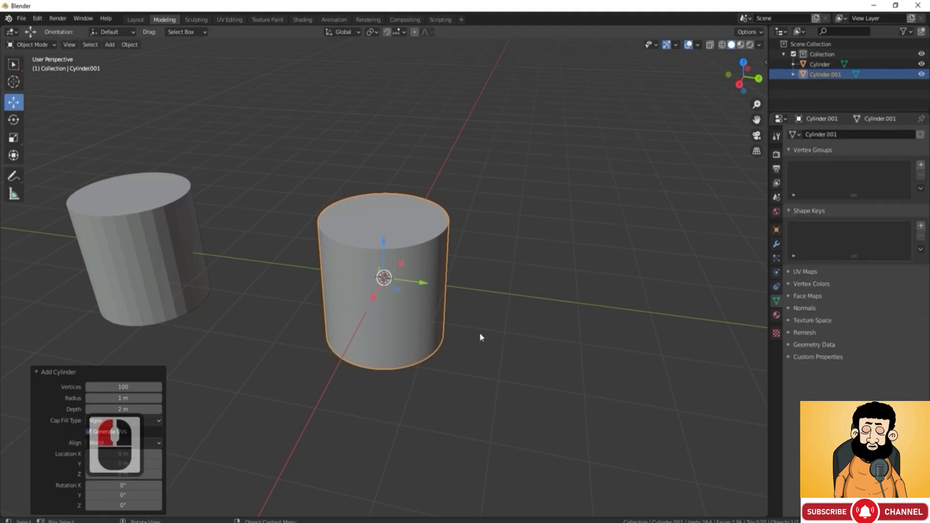
left_click(803, 308)
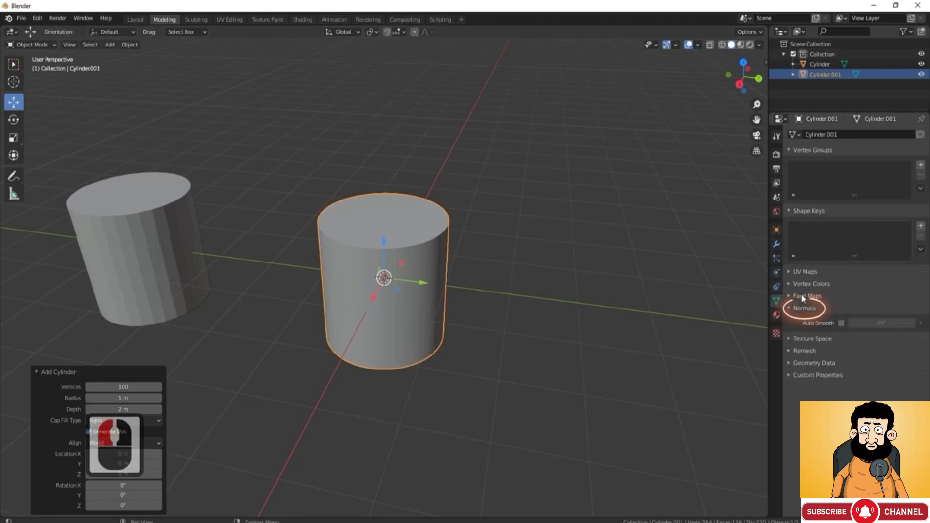
left_click(841, 323)
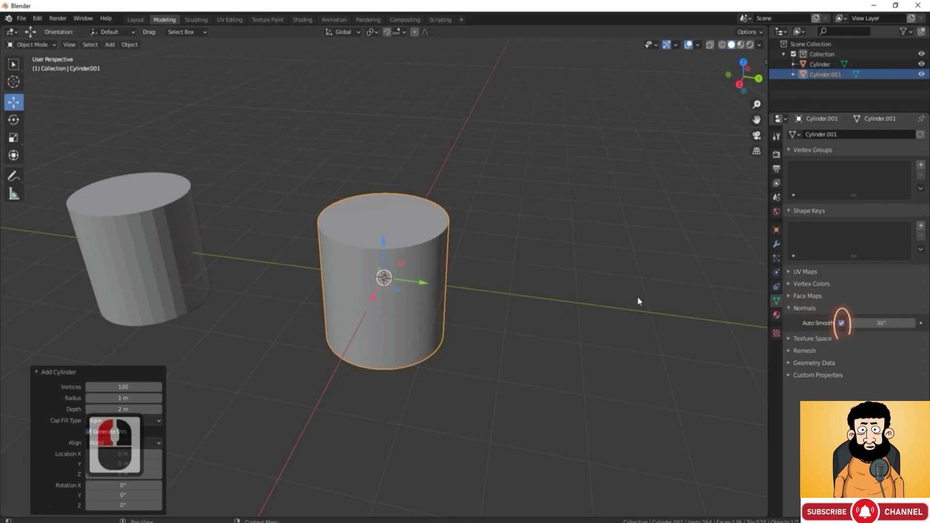
right_click(479, 123)
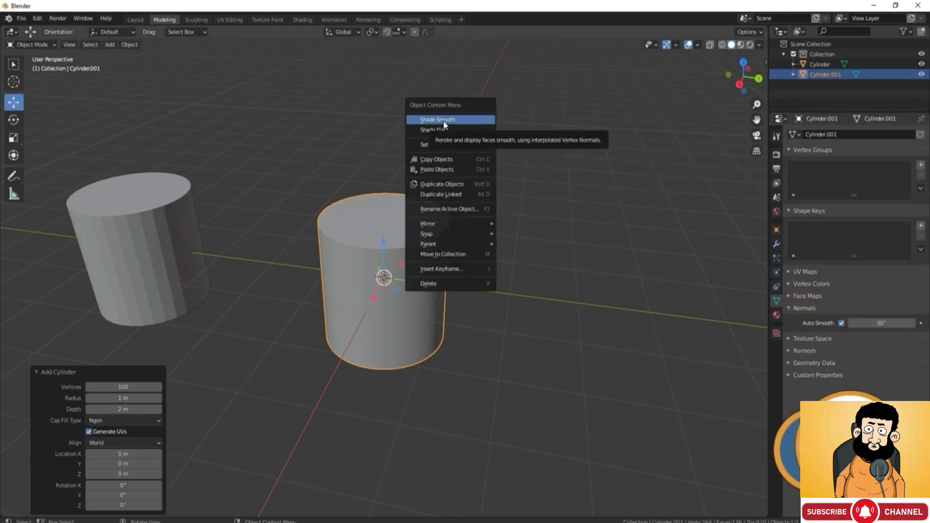
left_click(477, 120)
Set the 100-vertex cylinder's Auto Smooth angle to 107°
middle_click_drag(349, 348, 389, 241)
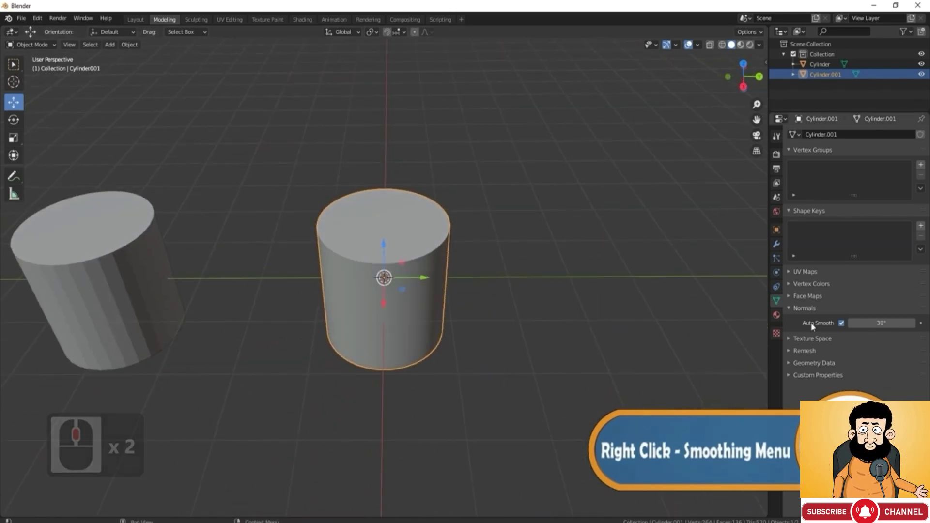
left_click_drag(880, 323, 901, 323)
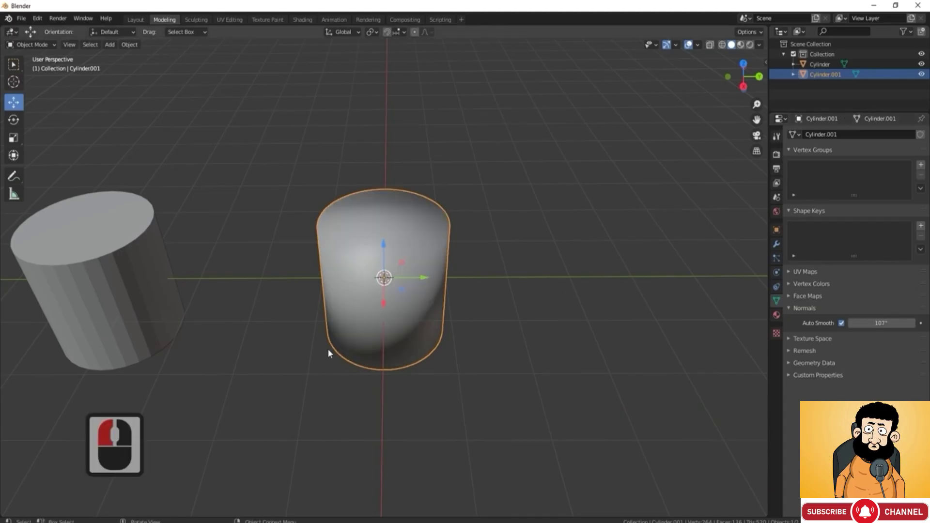
middle_click_drag(327, 349, 440, 310)
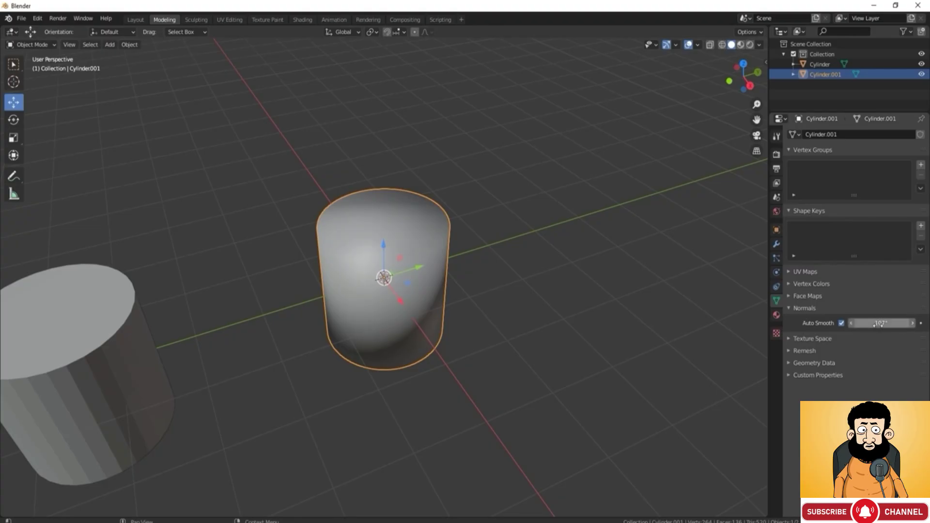
middle_click_drag(449, 279, 449, 248)
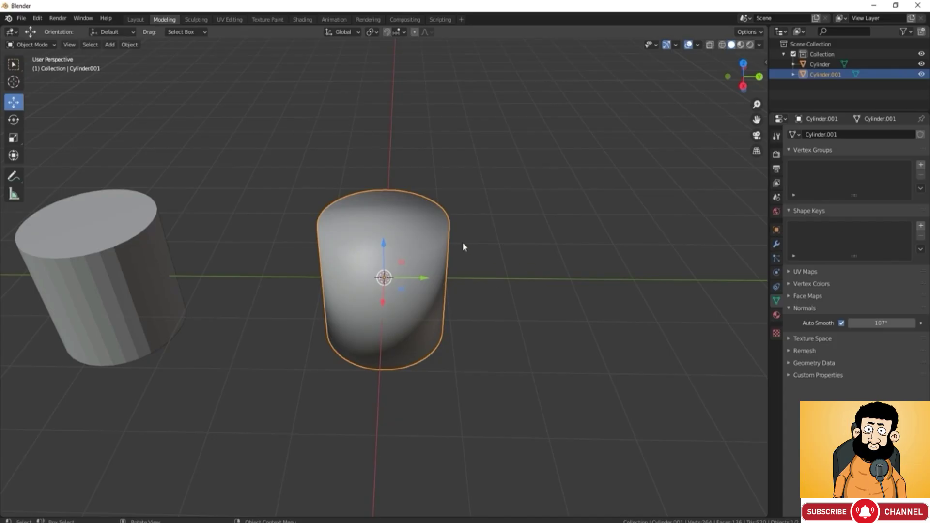
Apply Shade Smooth to the first, coarser cylinder and enable its Auto Smooth with an angle of 107°
middle_click_drag(372, 311, 464, 250)
left_click(348, 248)
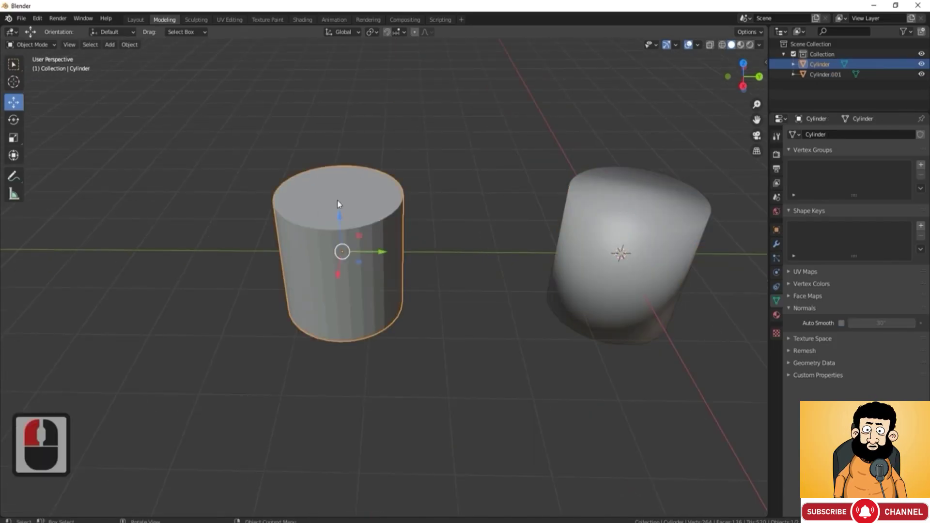
right_click(438, 86)
left_click(423, 86)
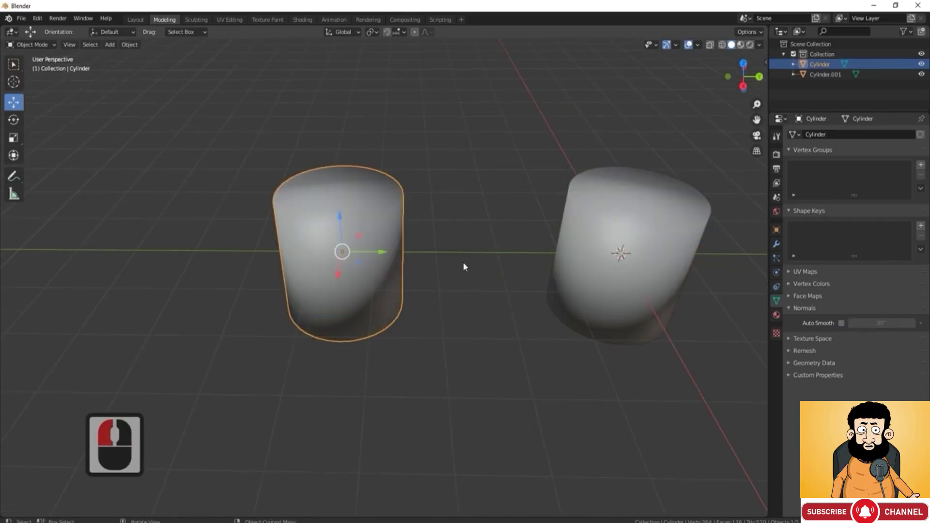
left_click(842, 323)
middle_click_drag(367, 347, 425, 204)
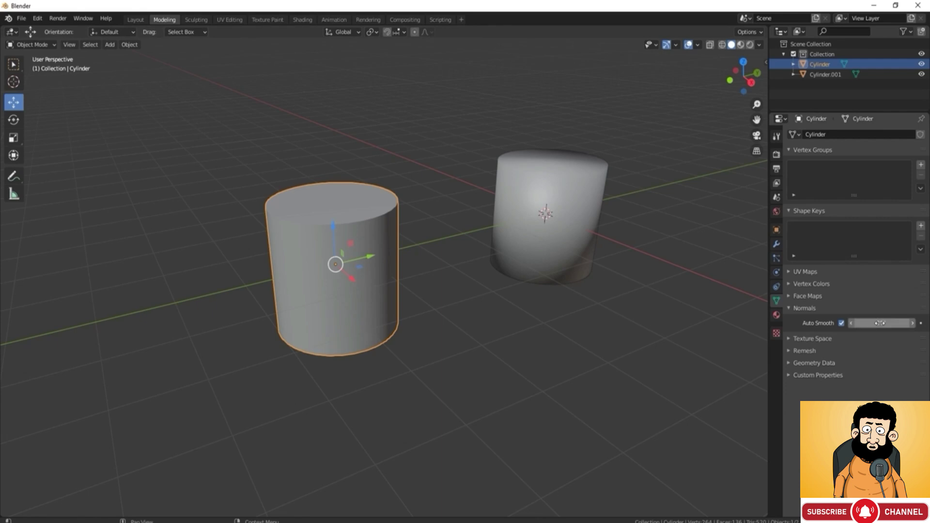
left_click_drag(882, 323, 923, 323)
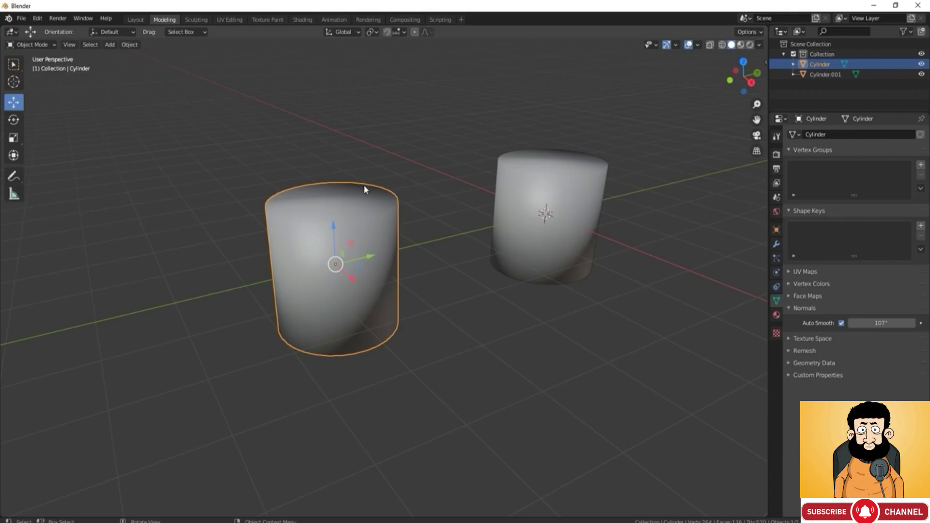
Mark the edges of the coarser cylinder's top and bottom cap faces as sharp and return to Object Mode
key("Tab")
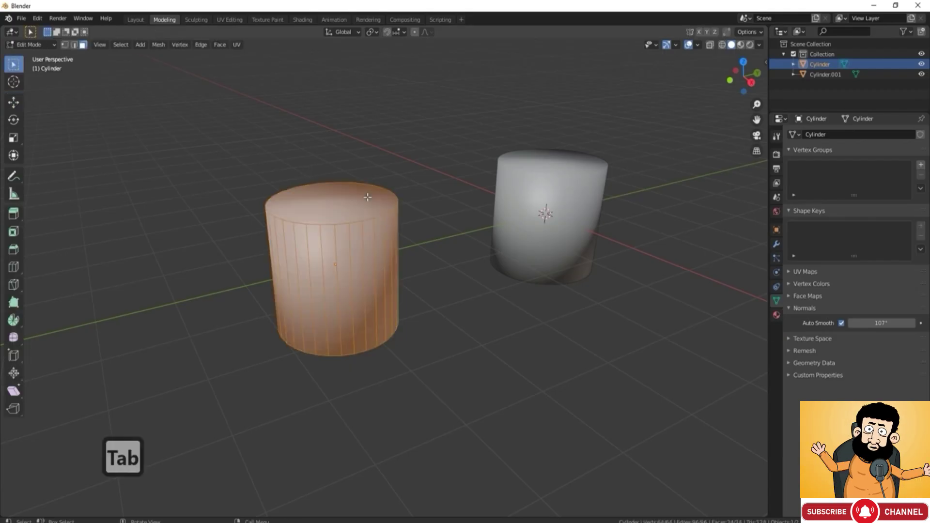
left_click(82, 44)
left_click(440, 405)
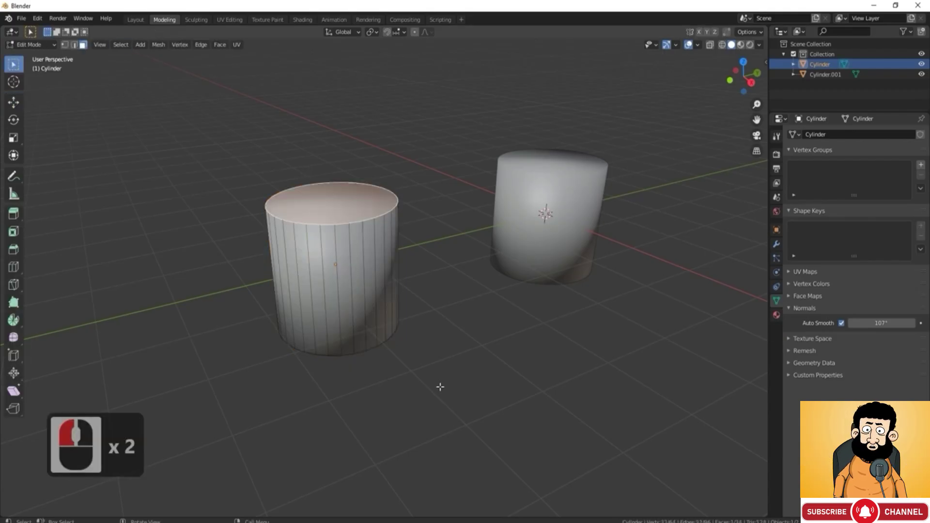
middle_click_drag(440, 386, 418, 287)
left_click(418, 287, "shift")
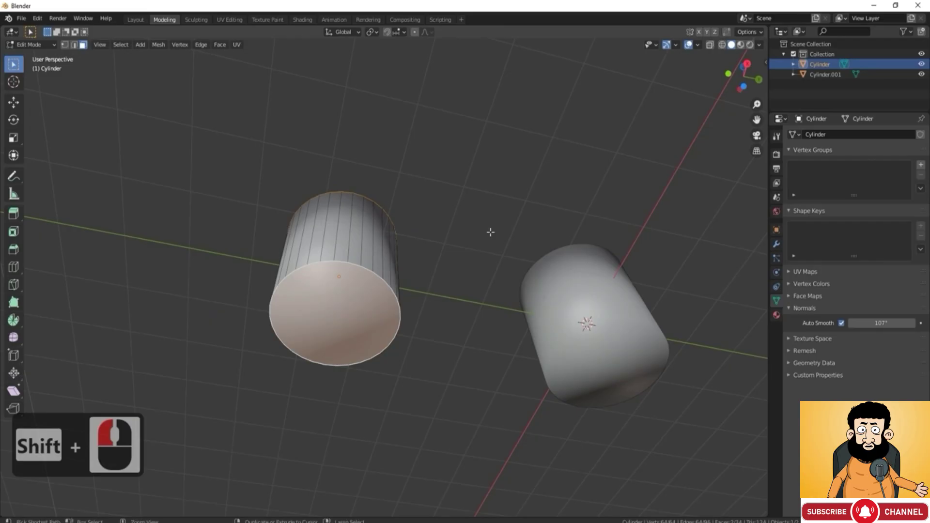
key("ctrl+e")
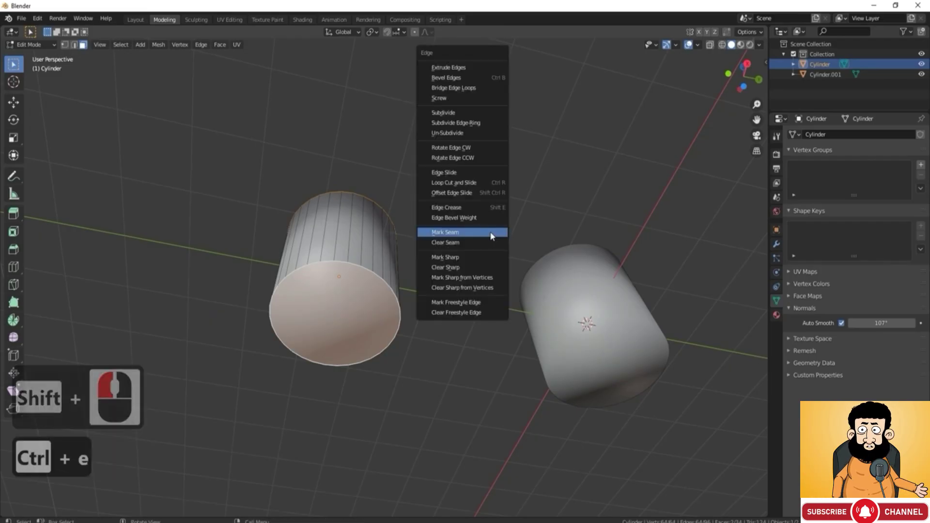
left_click(454, 257)
middle_click_drag(452, 261, 411, 222)
key("Tab")
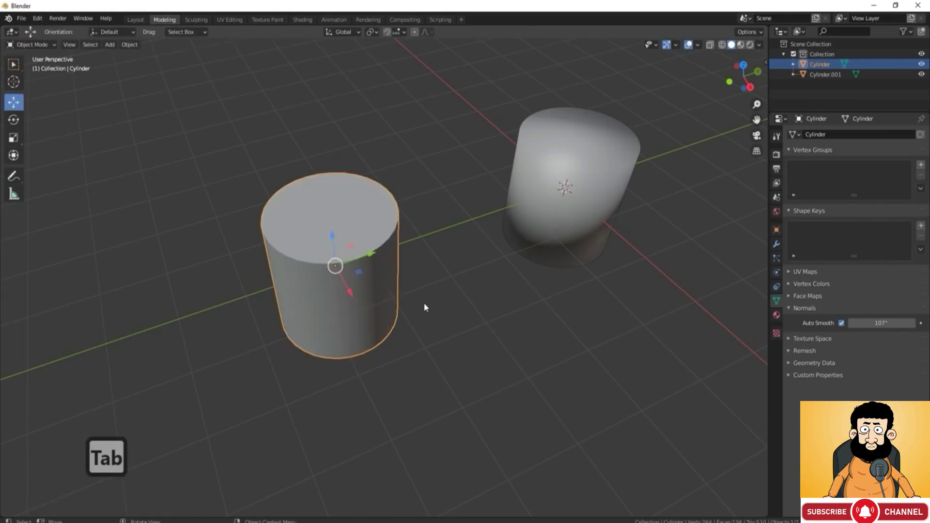
Set the coarser cylinder's Auto Smooth angle to 180°
middle_click_drag(426, 307, 390, 214)
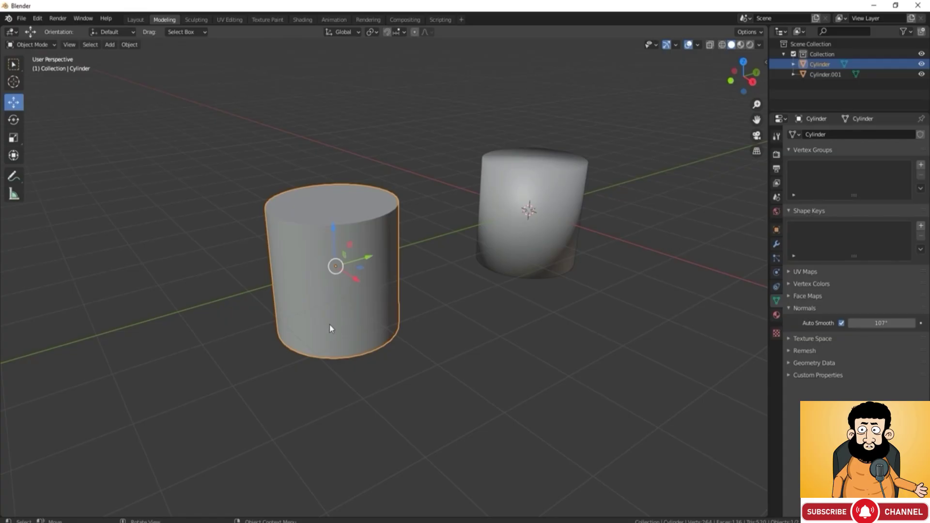
left_click_drag(852, 323, 910, 323)
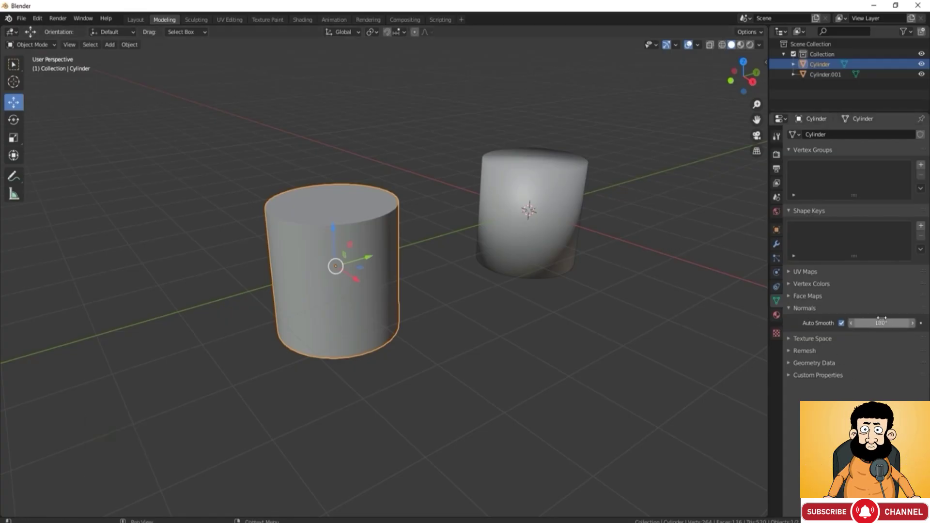
scroll(344, 175, "up", 3)
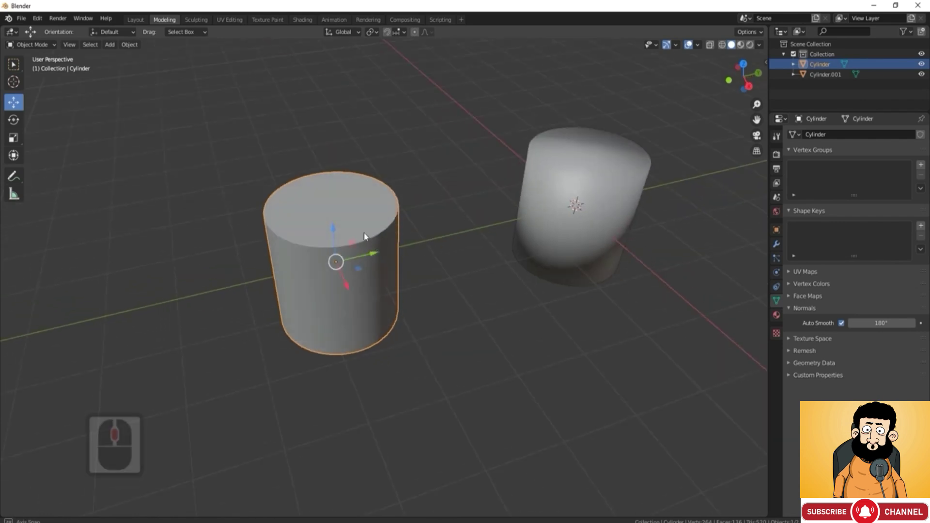
Mark two separate vertical side edges of the coarser cylinder as sharp and return to Object Mode
key("Tab")
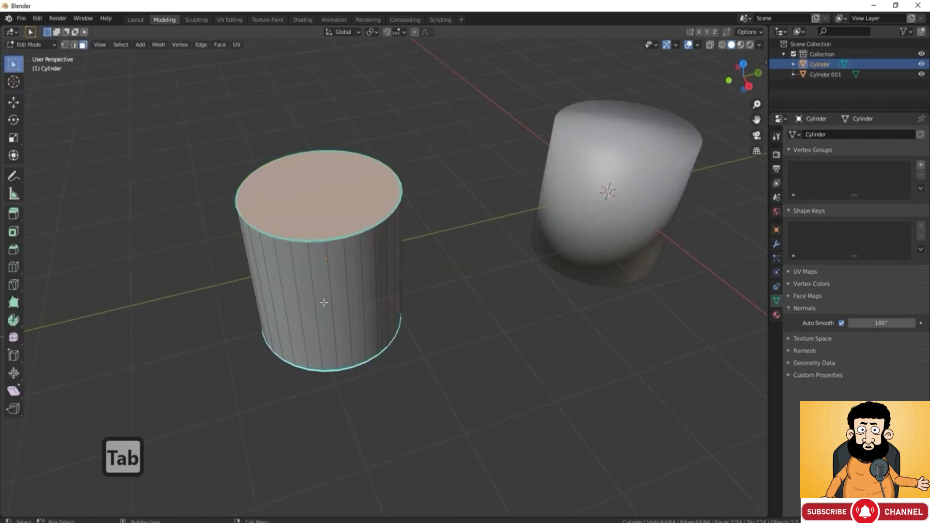
left_click(74, 44)
left_click(283, 283)
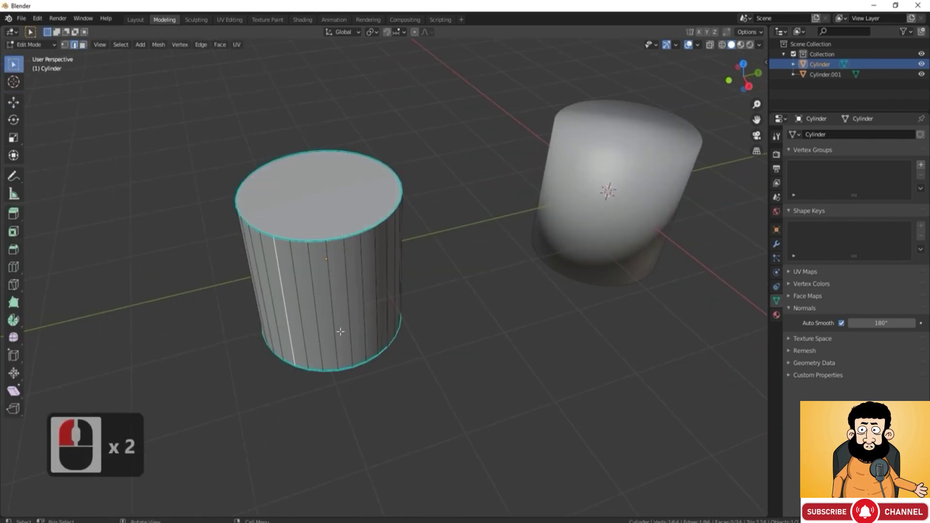
left_click(348, 289, "shift")
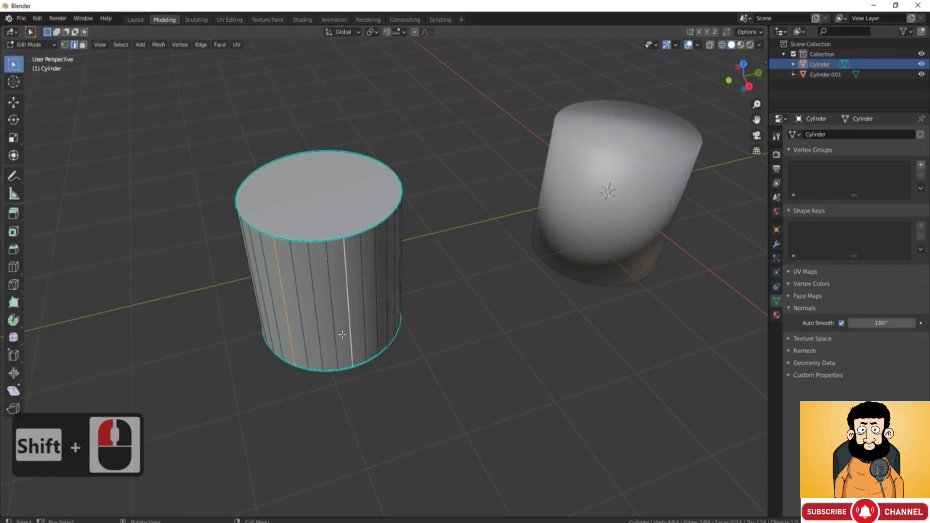
right_click(456, 242)
left_click(457, 269)
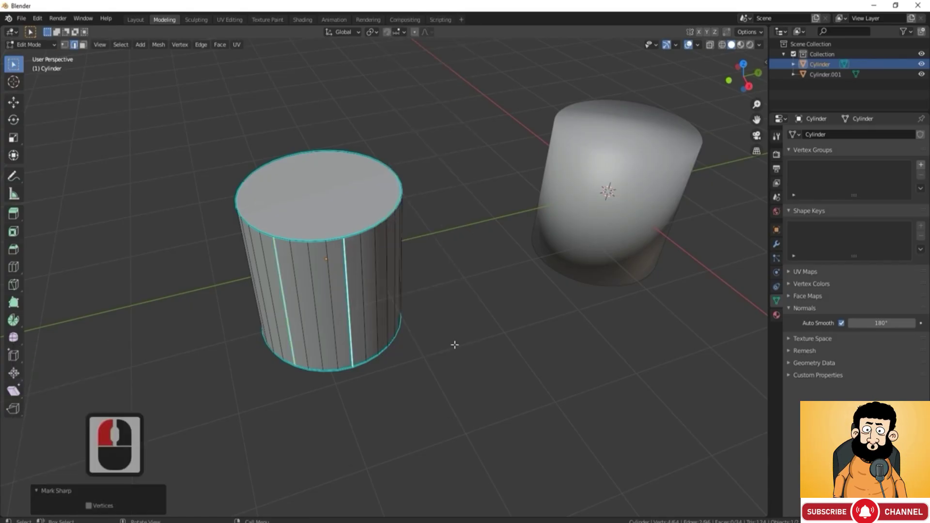
key("Tab")
middle_click_drag(451, 345, 349, 343)
middle_click_drag(392, 322, 536, 208)
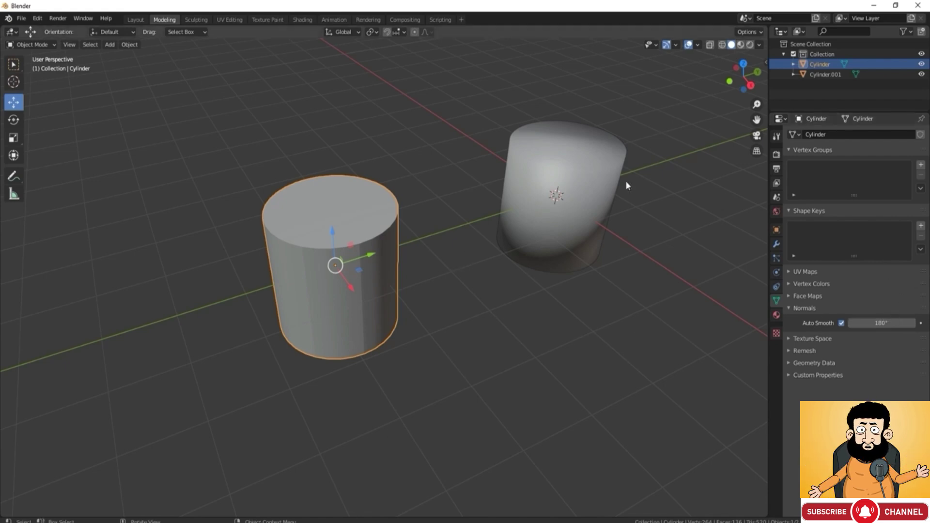
middle_click_drag(627, 185, 651, 170)
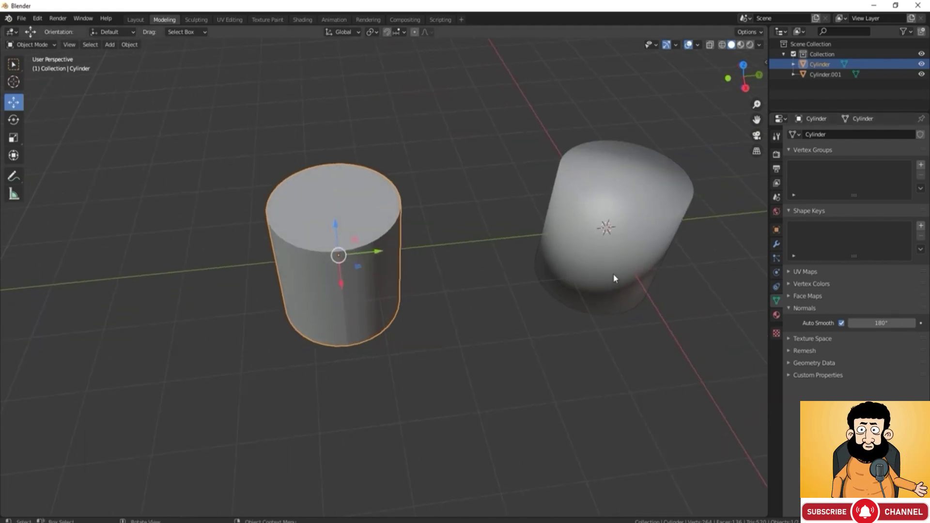